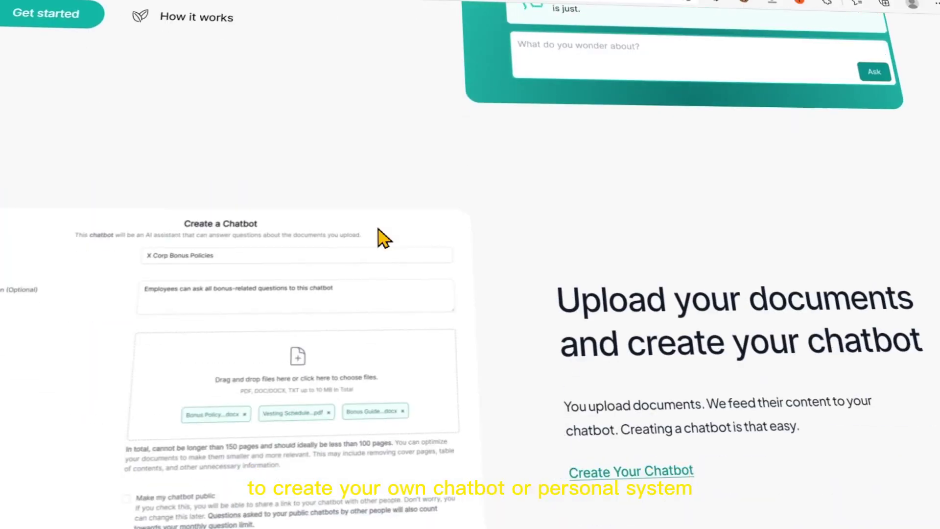
Scroll to the 'Upload your documents and create your chatbot' section and highlight its heading and text
{"action": "scroll", "coordinate": [382, 238], "scroll_direction": "down", "scroll_amount": 2}
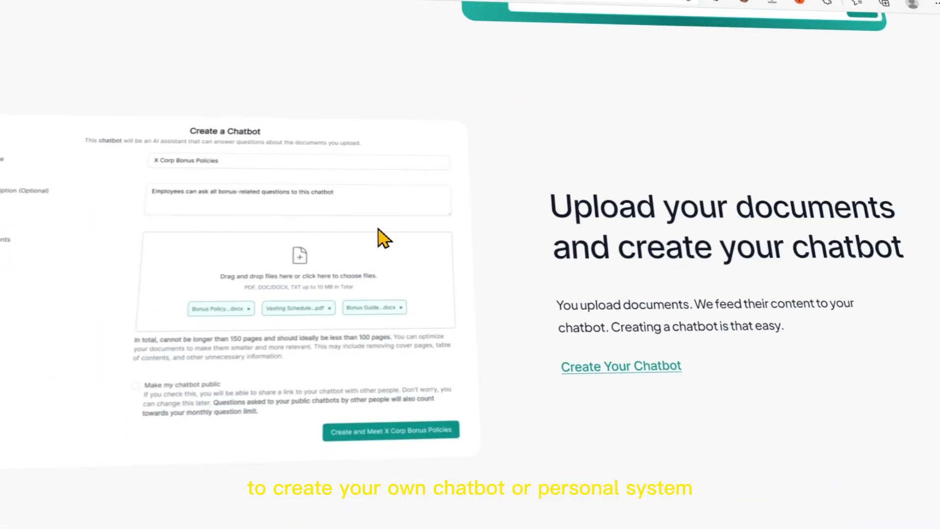
{"action": "scroll", "coordinate": [382, 239], "scroll_direction": "down", "scroll_amount": 3}
{"action": "scroll", "coordinate": [381, 239], "scroll_direction": "up", "scroll_amount": 2}
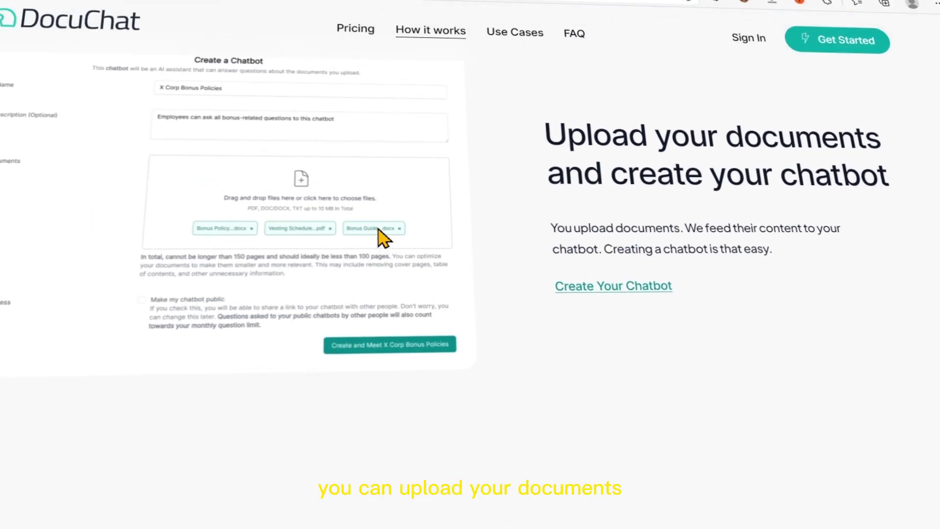
{"action": "scroll", "coordinate": [382, 238], "scroll_direction": "up", "scroll_amount": 2}
{"action": "left_click_drag", "start_coordinate": [549, 198], "coordinate": [874, 360]}
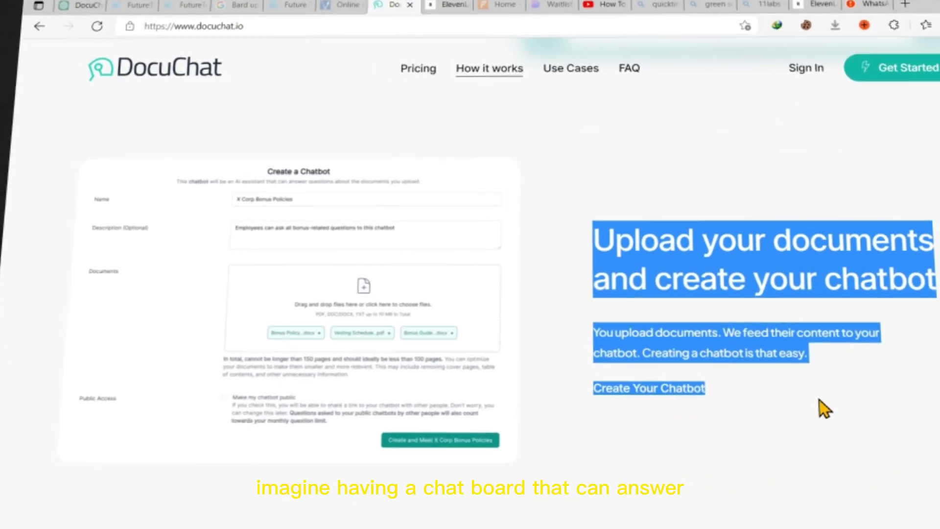
Scroll past 'Ask questions to your chatbot in natural language' to 'Share your chatbot with friends', highlighting headings and bullets
{"action": "left_click", "coordinate": [822, 412]}
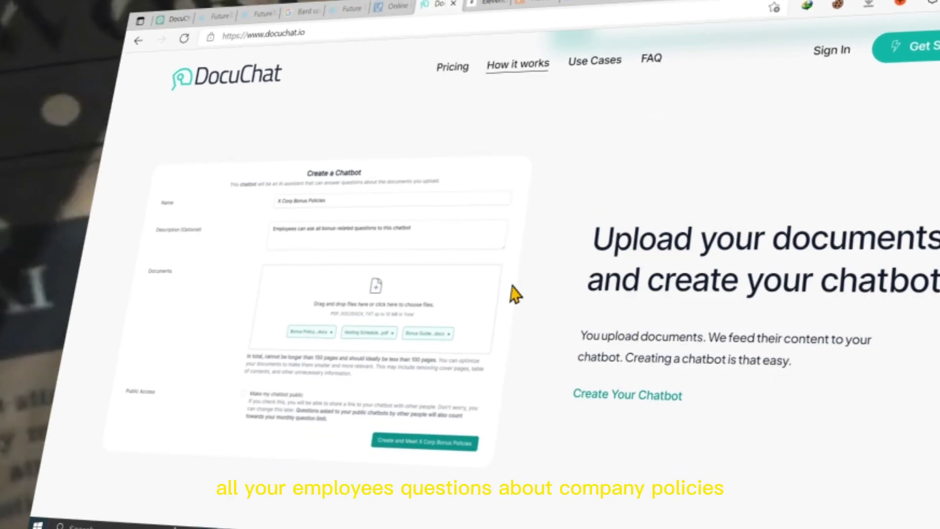
{"action": "scroll", "coordinate": [514, 294], "scroll_direction": "down", "scroll_amount": 5}
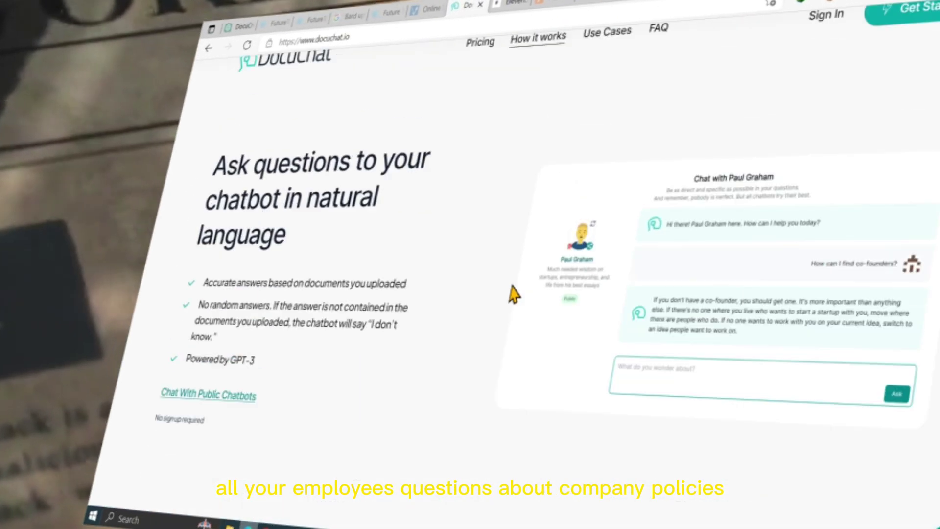
{"action": "left_click_drag", "start_coordinate": [226, 111], "coordinate": [305, 362]}
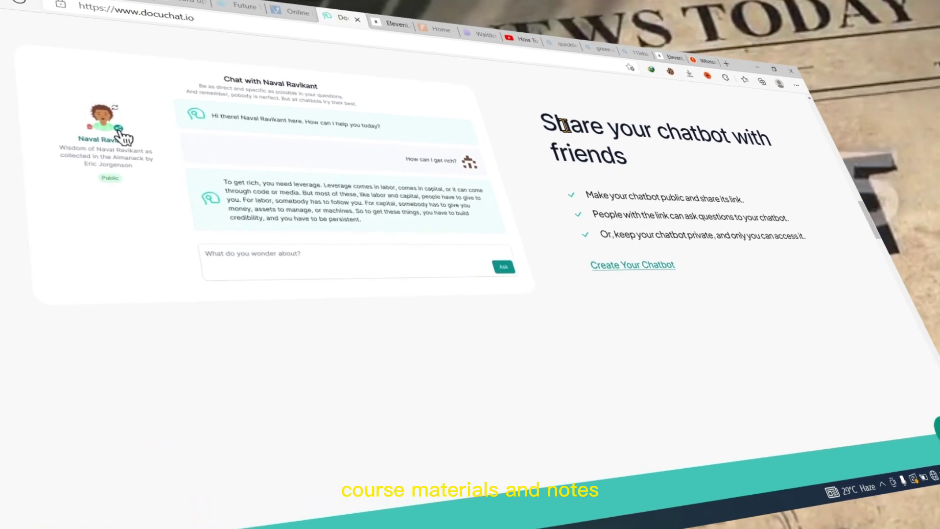
{"action": "left_click_drag", "start_coordinate": [536, 122], "coordinate": [810, 264]}
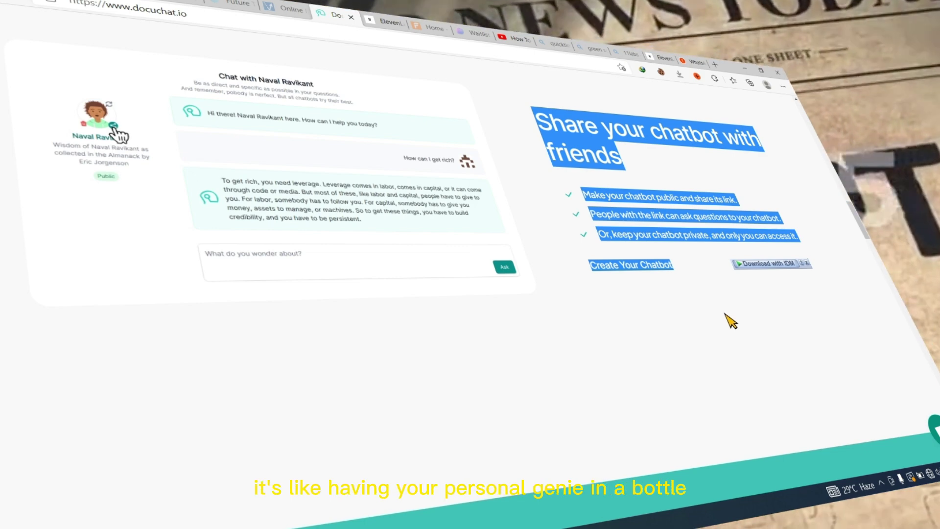
Scroll through the Use Cases section down to the Free, $4 Starter and $9 Pro pricing cards
{"action": "left_click", "coordinate": [726, 316]}
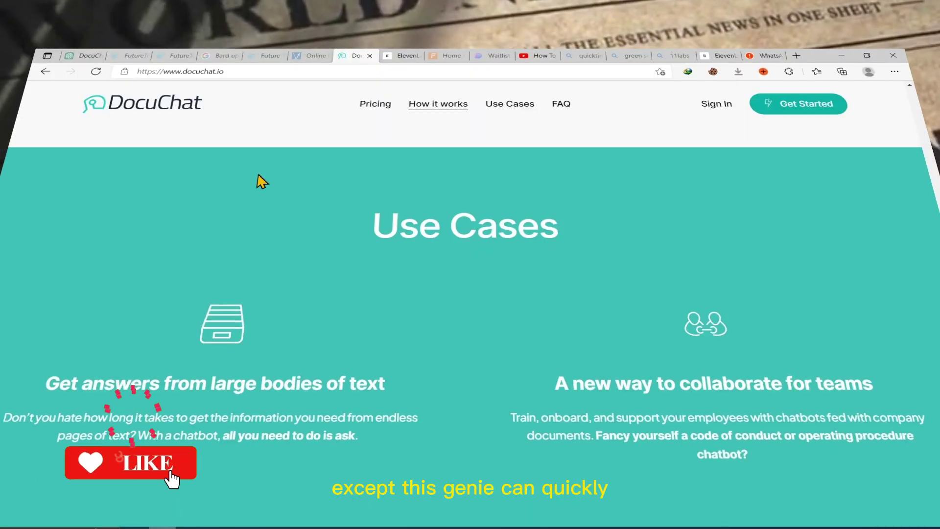
{"action": "scroll", "coordinate": [262, 181], "scroll_direction": "down", "scroll_amount": 7}
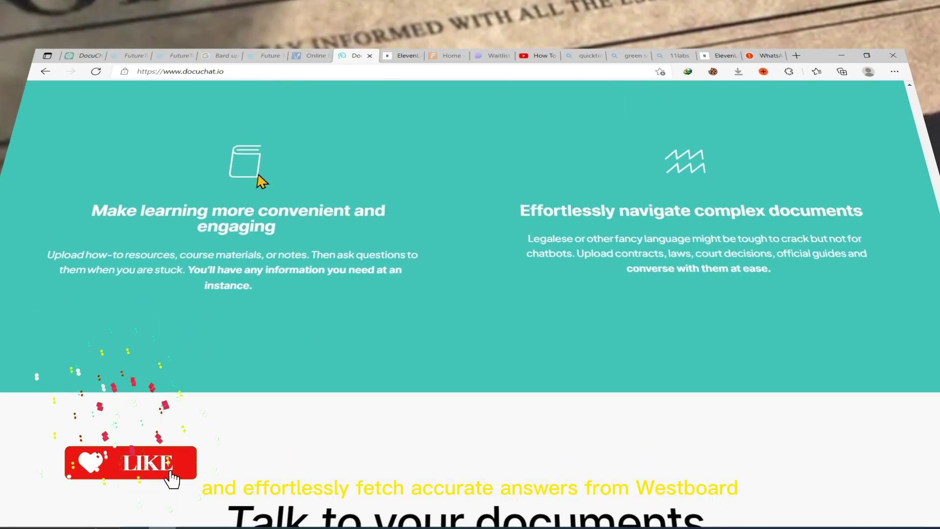
{"action": "scroll", "coordinate": [262, 181], "scroll_direction": "up", "scroll_amount": 2}
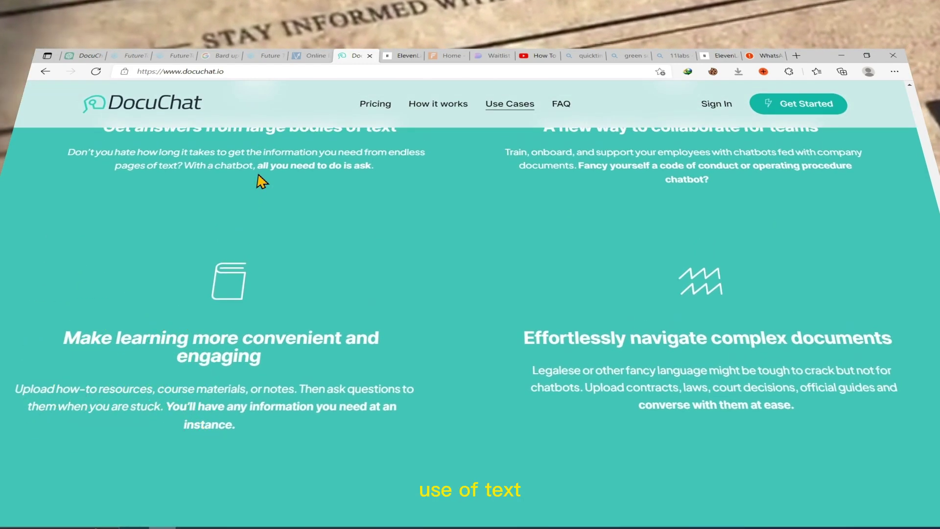
{"action": "scroll", "coordinate": [266, 180], "scroll_direction": "down", "scroll_amount": 10}
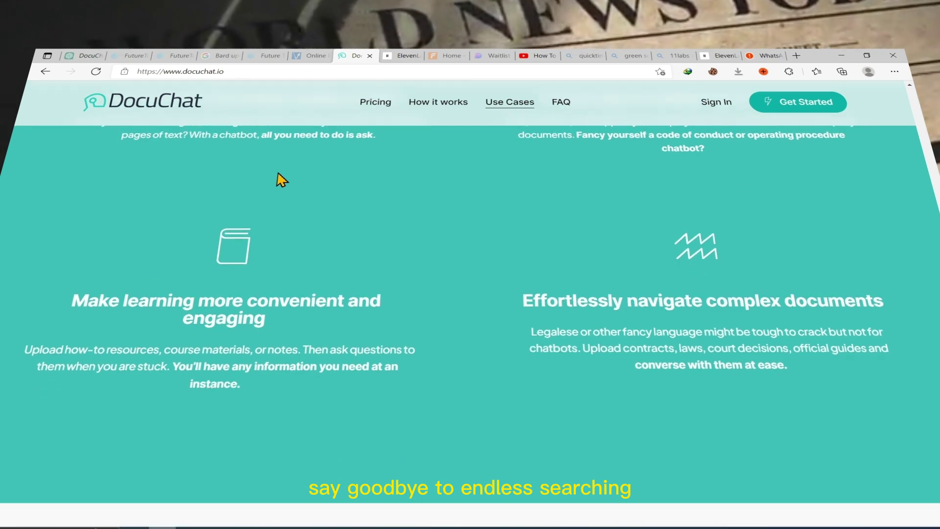
{"action": "scroll", "coordinate": [277, 172], "scroll_direction": "down", "scroll_amount": 2}
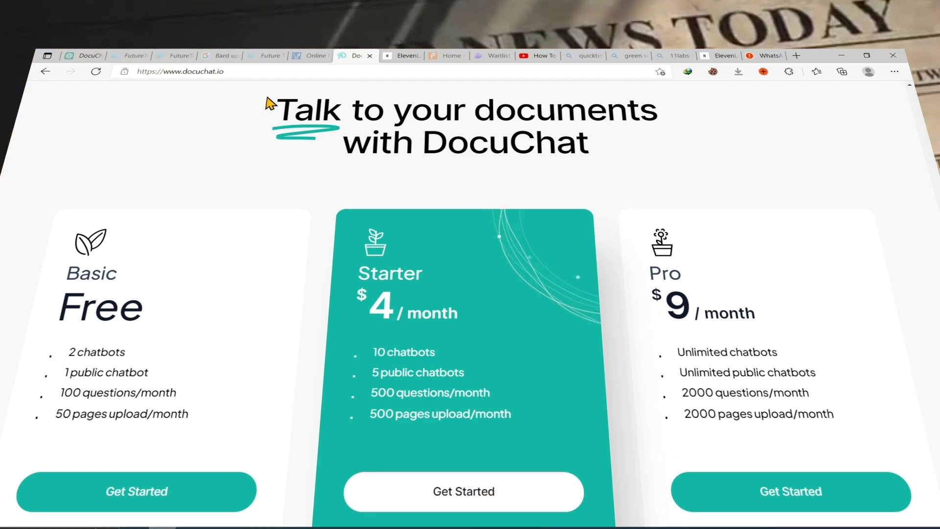
{"action": "scroll", "coordinate": [277, 140], "scroll_direction": "down", "scroll_amount": 3}
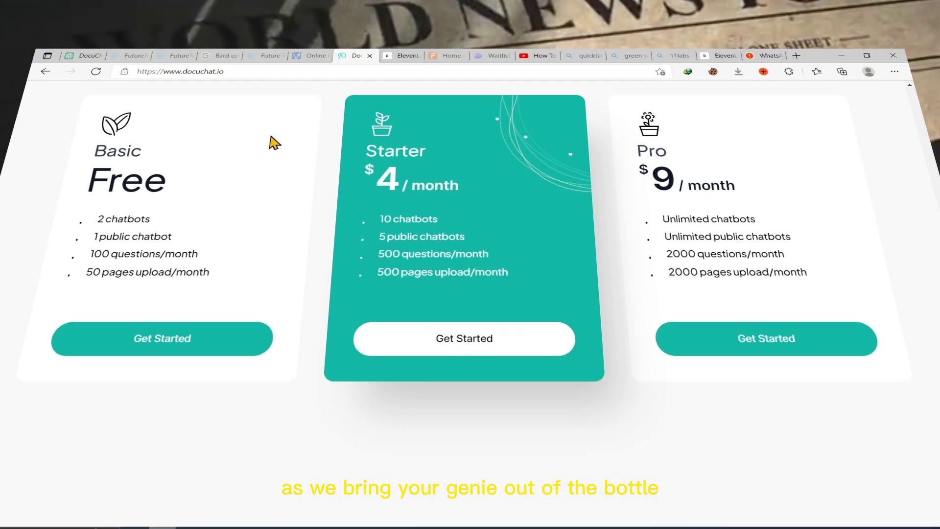
{"action": "scroll", "coordinate": [273, 143], "scroll_direction": "up", "scroll_amount": 2}
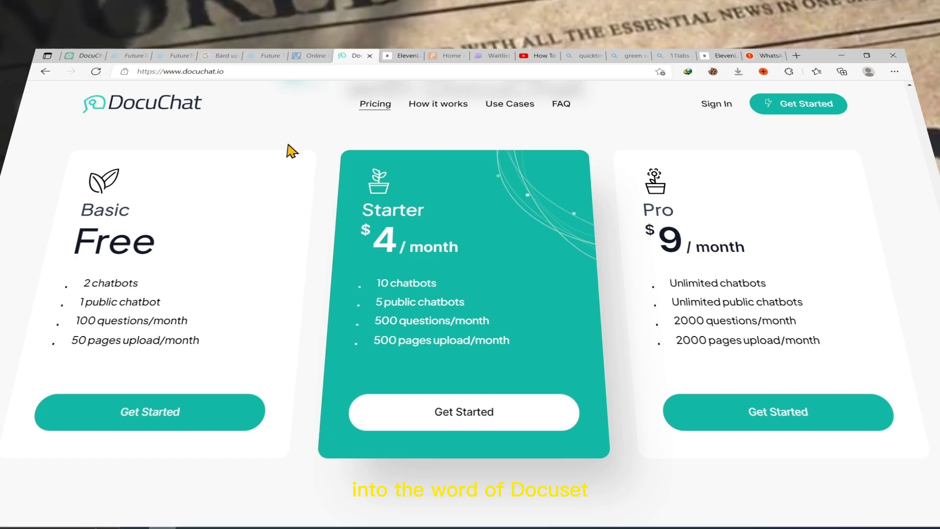
{"action": "scroll", "coordinate": [284, 148], "scroll_direction": "down", "scroll_amount": 5}
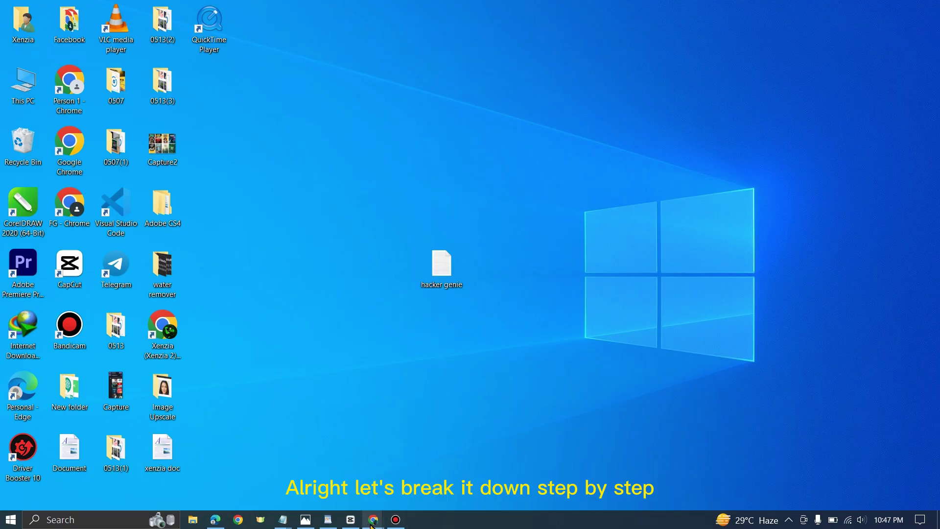
Open docuchat.io in Chrome and follow Get Started to the Sign In page
{"action": "mouse_move", "coordinate": [372, 522]}
{"action": "left_click", "coordinate": [425, 486]}
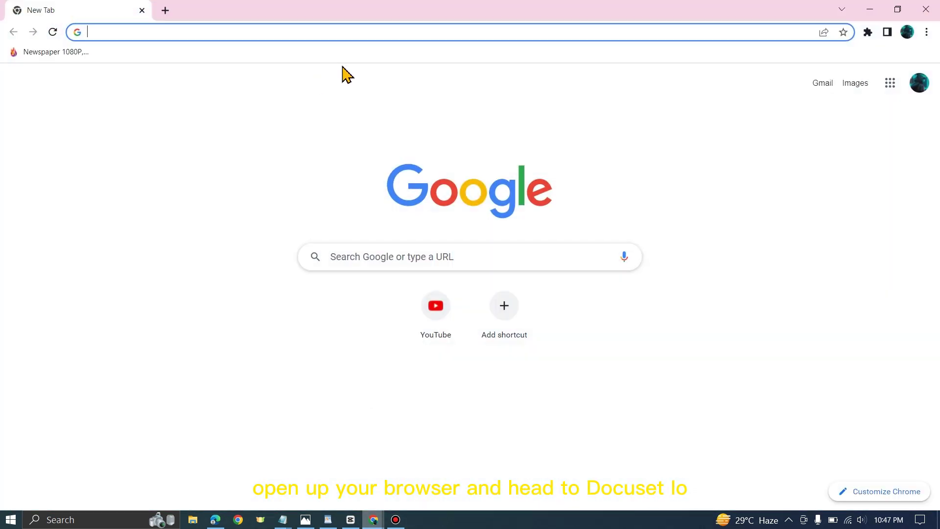
{"action": "type", "text": "docuchat.io"}
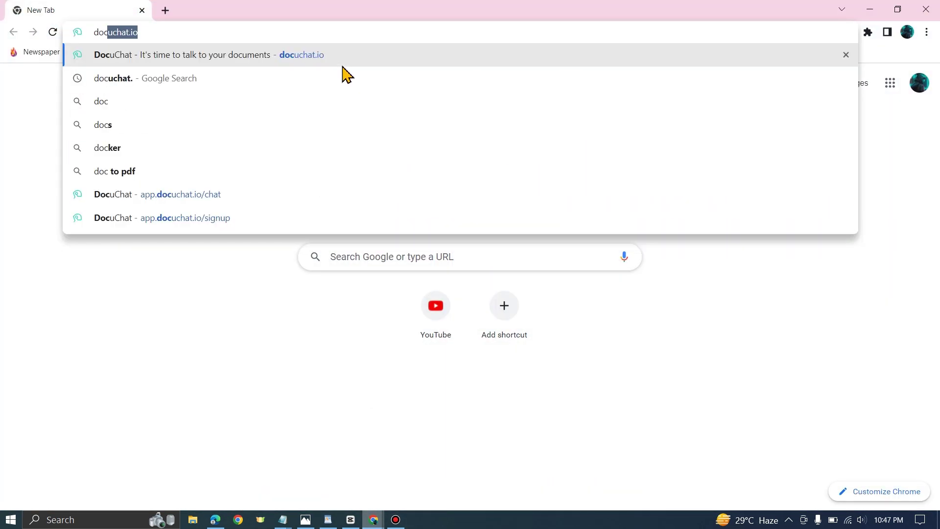
{"action": "key", "text": "Return"}
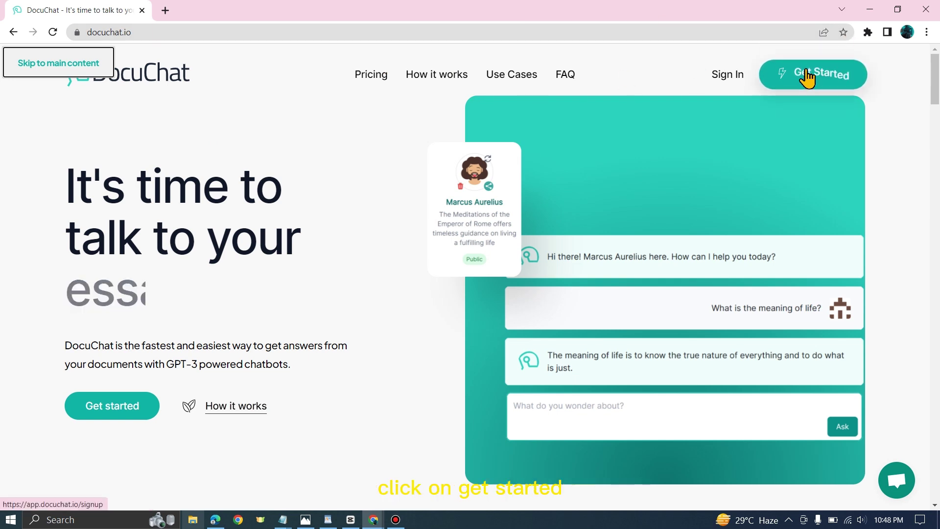
{"action": "left_click", "coordinate": [783, 76]}
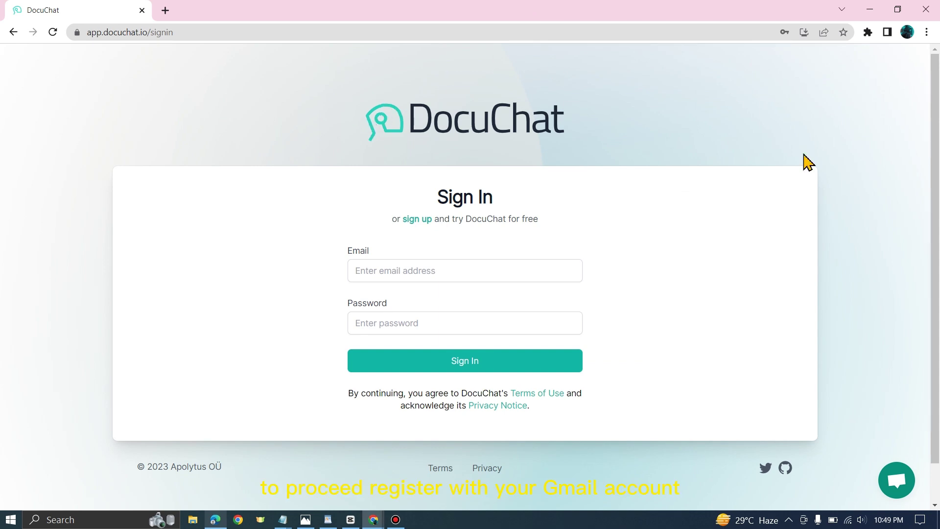
Sign in to DocuChat using the saved e-mail and password from Chrome autofill
{"action": "left_click", "coordinate": [405, 266]}
{"action": "left_click", "coordinate": [472, 308]}
{"action": "left_click", "coordinate": [380, 321]}
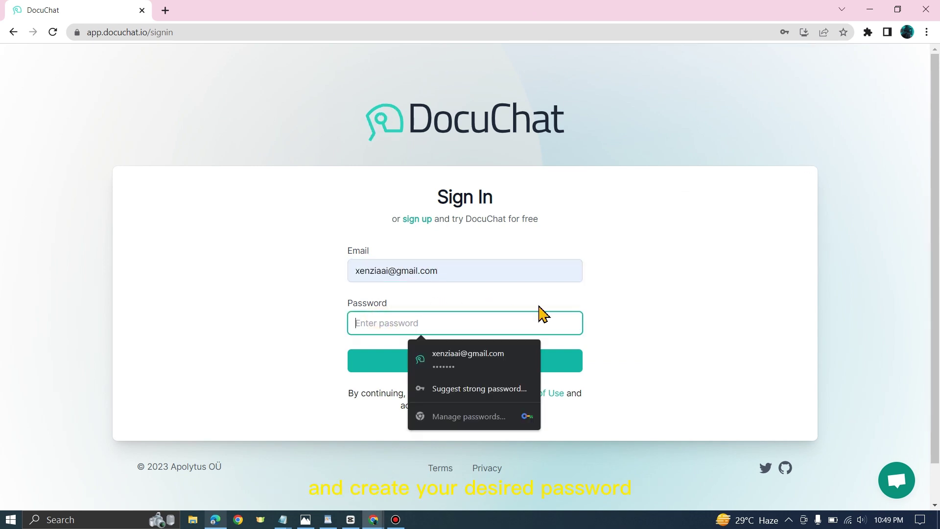
{"action": "left_click", "coordinate": [468, 357]}
{"action": "left_click", "coordinate": [445, 363]}
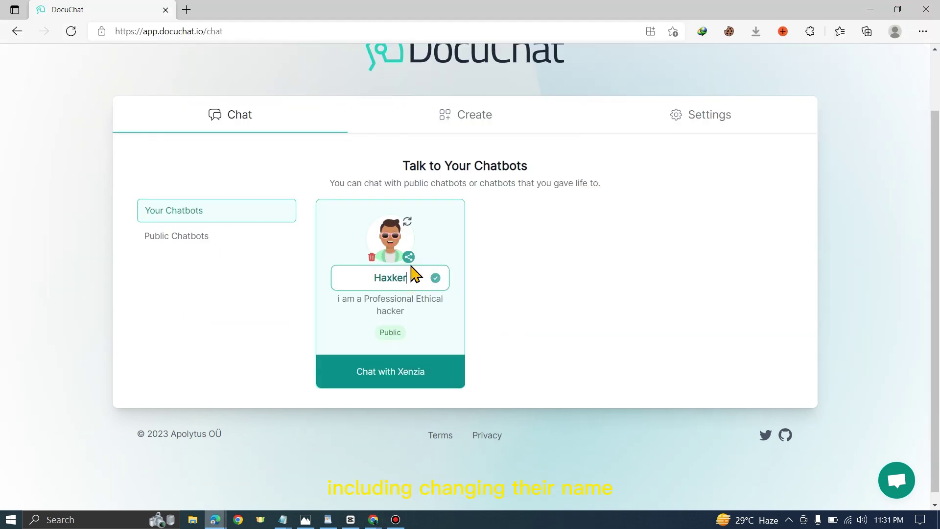
Begin editing Xenzia's description, then discard it to keep 'i am a Professional Ethical hacker'
{"action": "left_click", "coordinate": [447, 301]}
{"action": "type", "text": "im youtuber"}
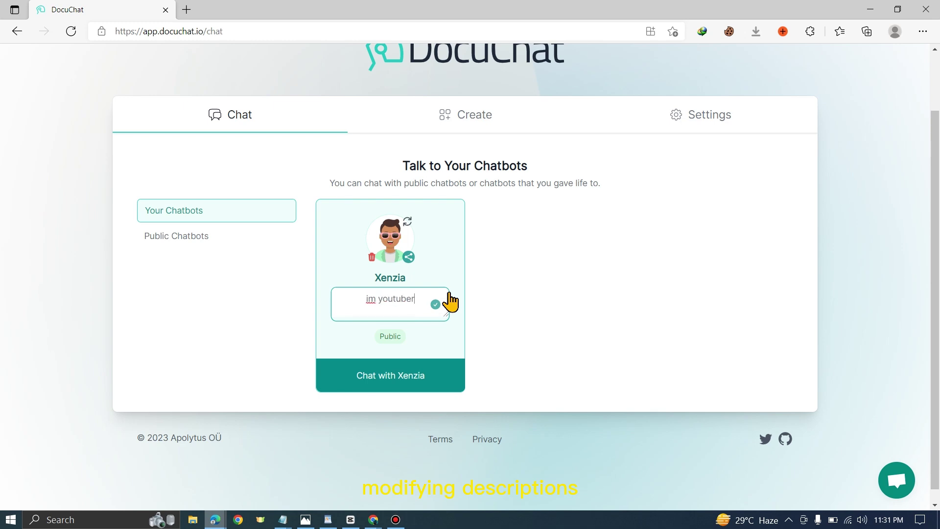
{"action": "left_click", "coordinate": [206, 327]}
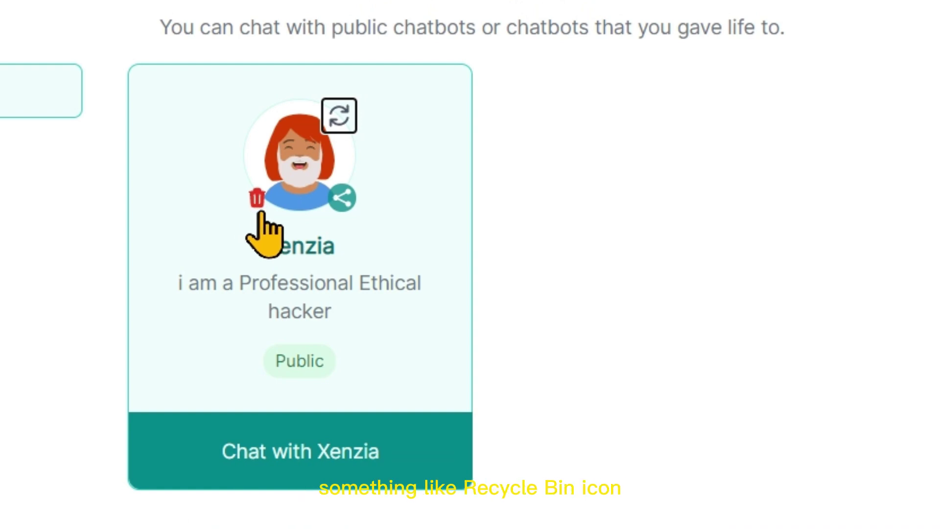
Cancel an accidental delete of Xenzia, then copy the Xenzia chatbot's shareable link
{"action": "left_click", "coordinate": [257, 199]}
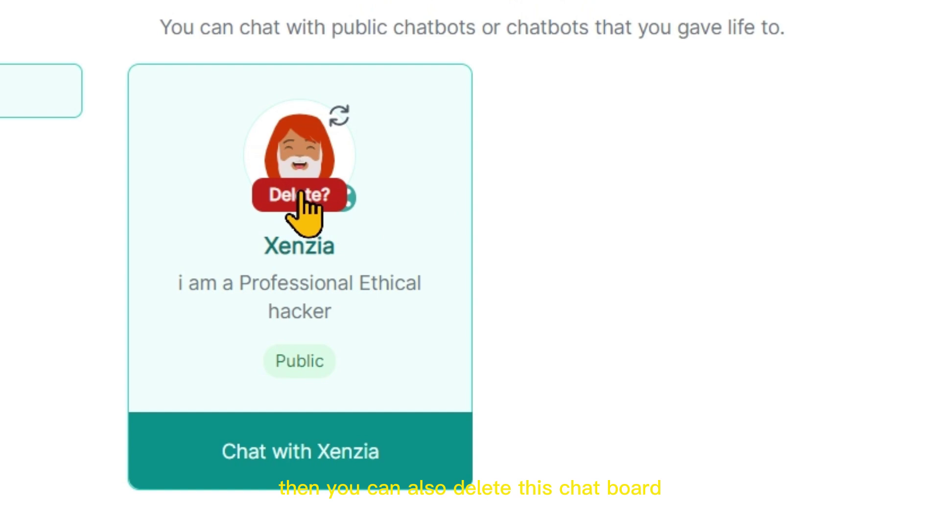
{"action": "left_click", "coordinate": [509, 196]}
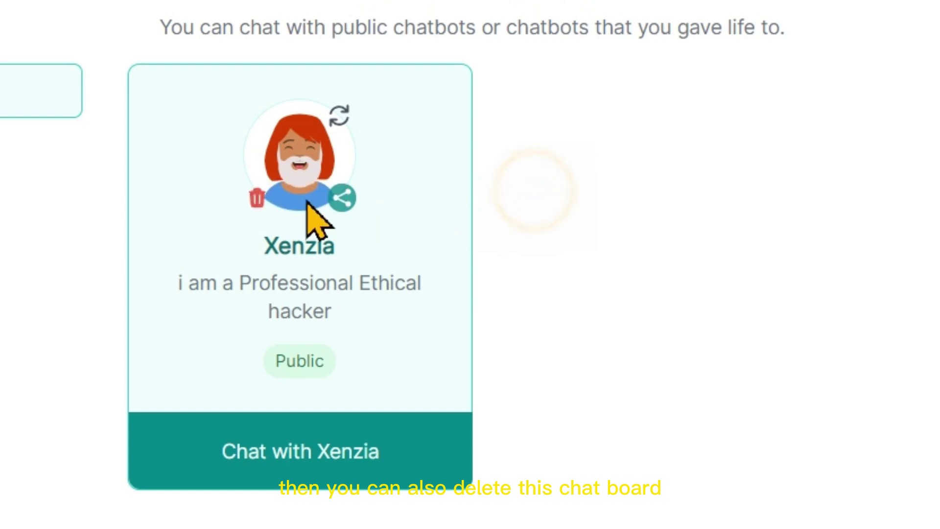
{"action": "left_click", "coordinate": [344, 208]}
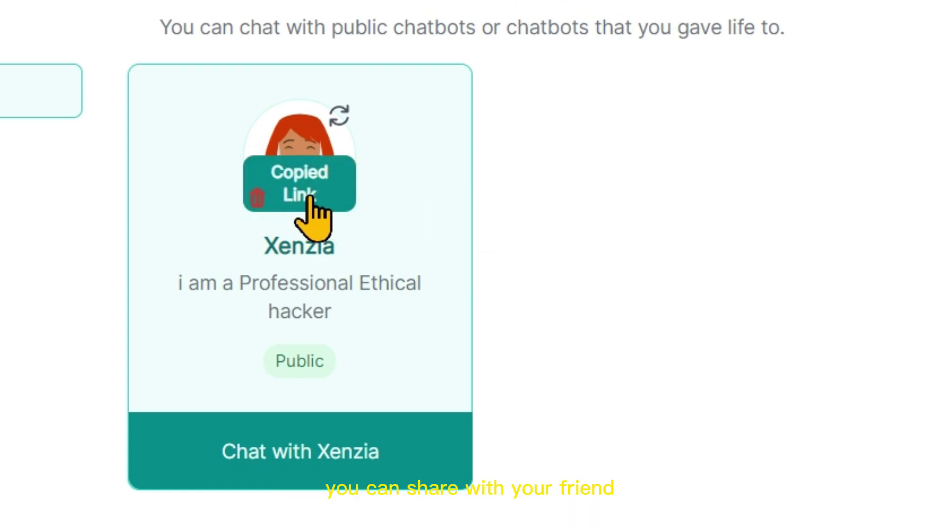
{"action": "left_click", "coordinate": [342, 198]}
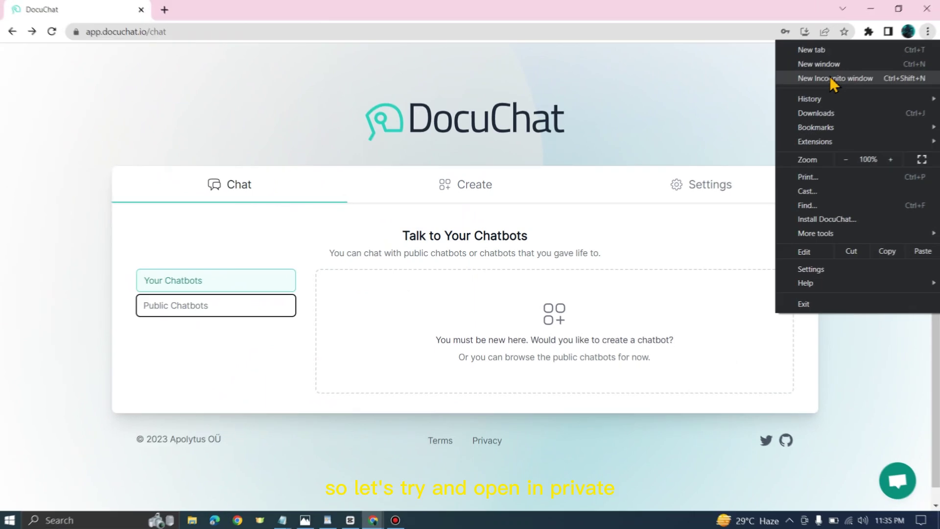
In a new incognito window, load the pasted Xenzia chat link and ask 'what is hacking'
{"action": "left_click", "coordinate": [832, 79]}
{"action": "type", "text": "https://app.docuchat.io/chat/2926"}
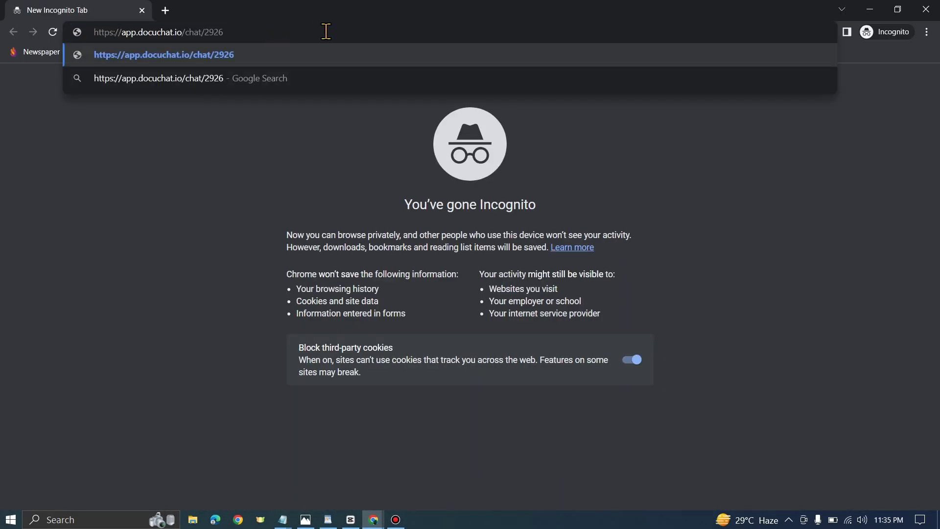
{"action": "key", "text": "Return"}
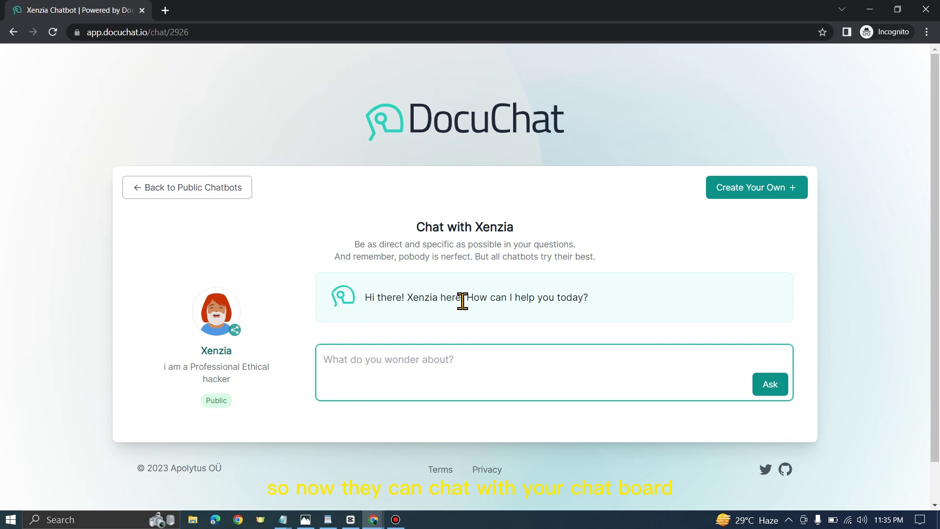
{"action": "type", "text": "what is hacking"}
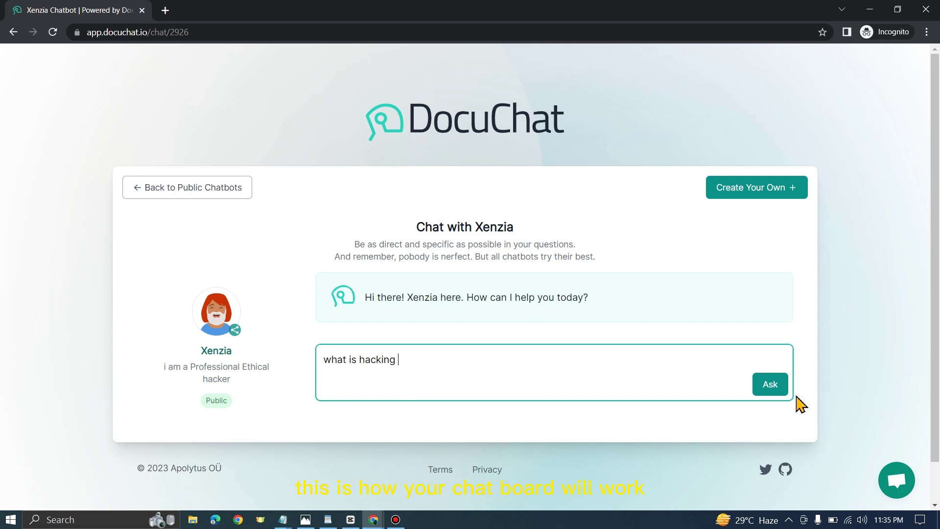
{"action": "left_click", "coordinate": [781, 388]}
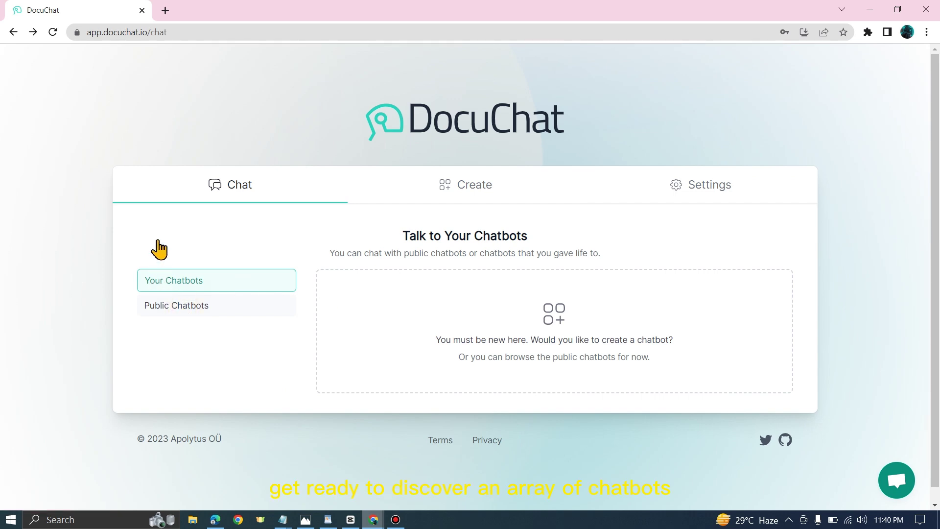
Open the Public Chatbots list and scroll through the cards to the seo expert bot
{"action": "left_click", "coordinate": [176, 305]}
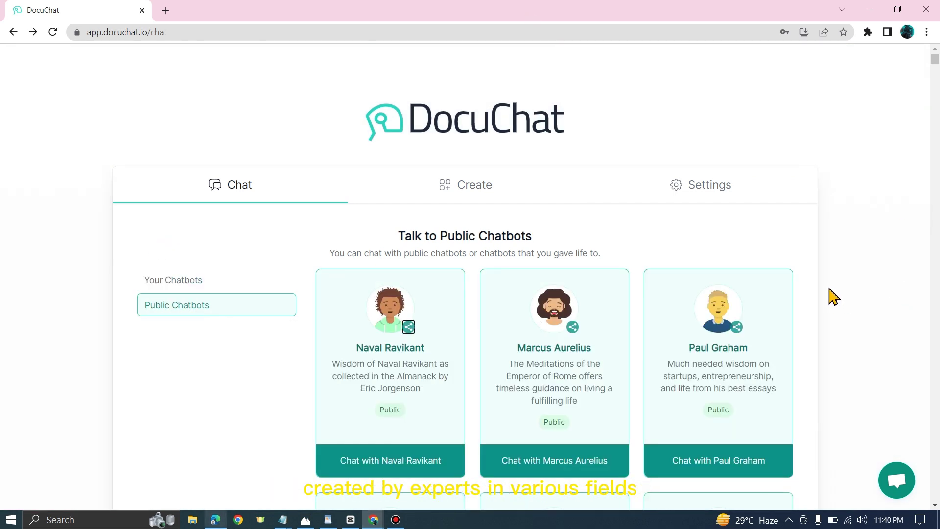
{"action": "scroll", "coordinate": [790, 323], "scroll_direction": "down", "scroll_amount": 4}
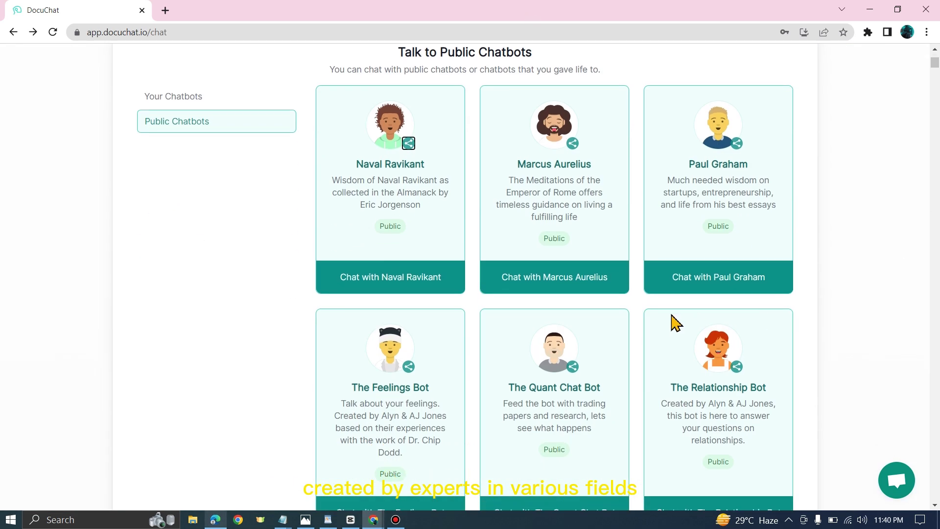
{"action": "scroll", "coordinate": [667, 319], "scroll_direction": "down", "scroll_amount": 7}
{"action": "scroll", "coordinate": [634, 245], "scroll_direction": "up", "scroll_amount": 3}
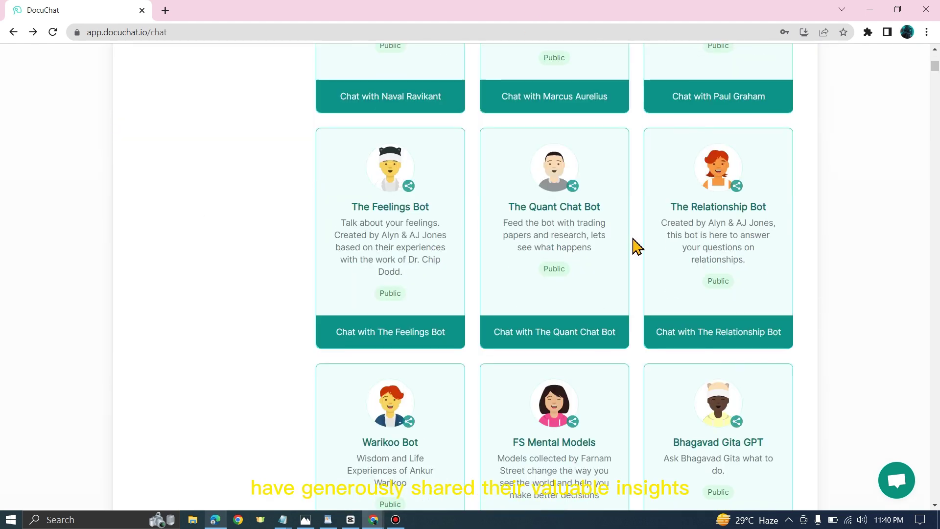
{"action": "scroll", "coordinate": [634, 245], "scroll_direction": "down", "scroll_amount": 3}
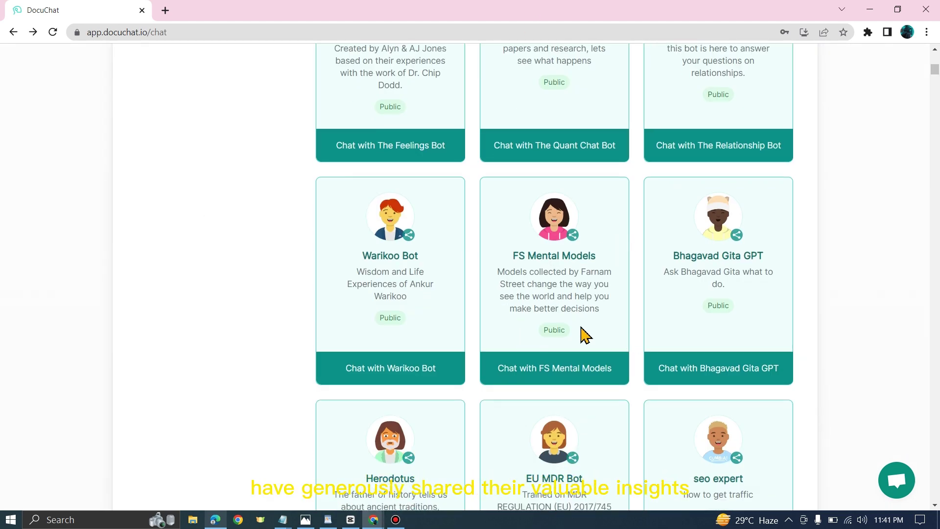
{"action": "scroll", "coordinate": [595, 274], "scroll_direction": "down", "scroll_amount": 2}
{"action": "scroll", "coordinate": [604, 230], "scroll_direction": "up", "scroll_amount": 7}
{"action": "scroll", "coordinate": [631, 264], "scroll_direction": "down", "scroll_amount": 4}
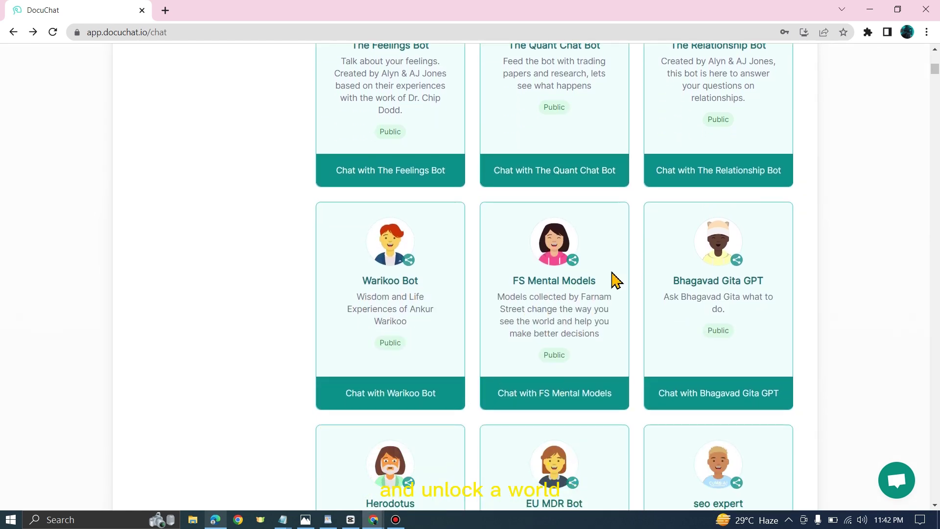
{"action": "scroll", "coordinate": [615, 279], "scroll_direction": "down", "scroll_amount": 7}
{"action": "scroll", "coordinate": [614, 276], "scroll_direction": "up", "scroll_amount": 2}
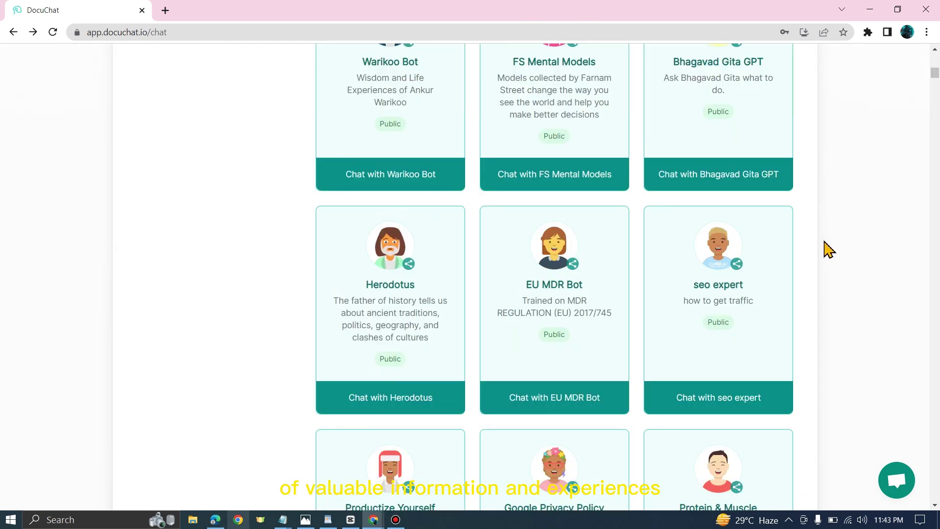
{"action": "scroll", "coordinate": [827, 249], "scroll_direction": "down", "scroll_amount": 6}
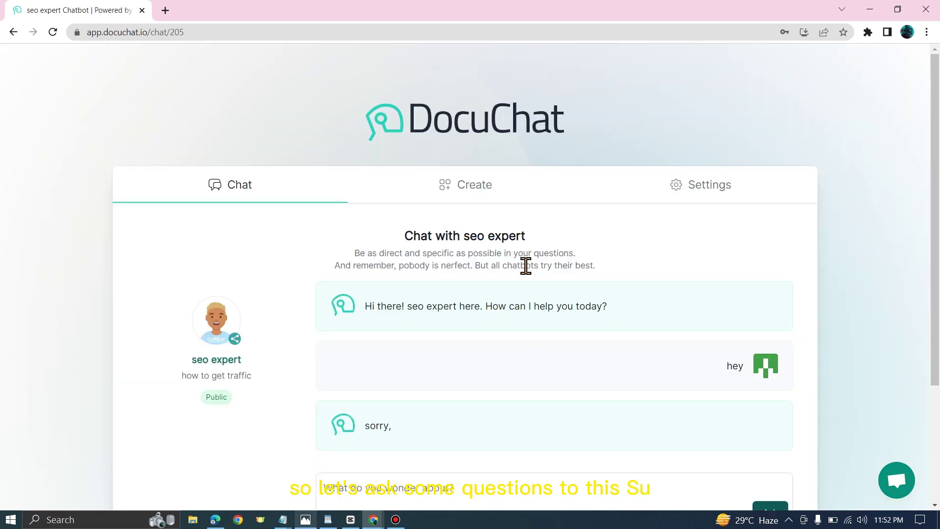
{"action": "scroll", "coordinate": [509, 303], "scroll_direction": "down", "scroll_amount": 3}
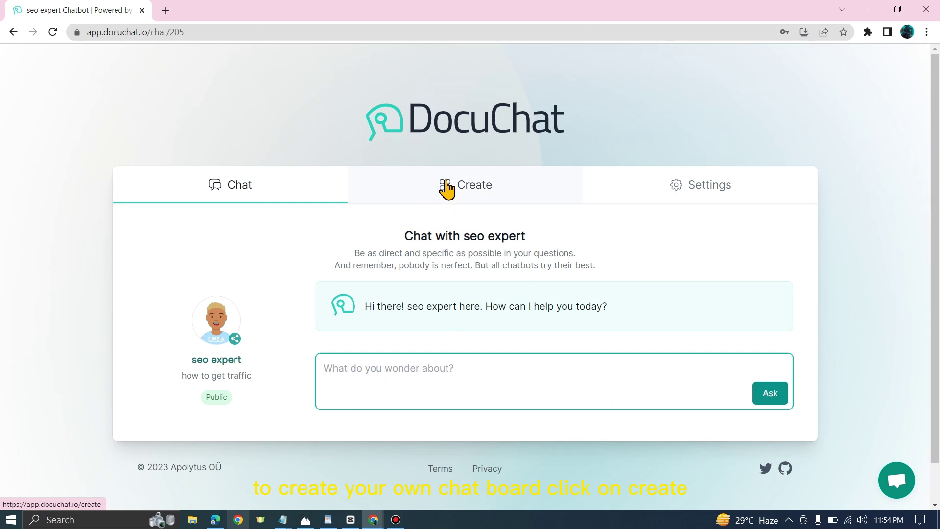
On the Create tab, replace the autofilled Name with 'xenzia 2' and enter 'hacking' as Description
{"action": "left_click", "coordinate": [446, 189]}
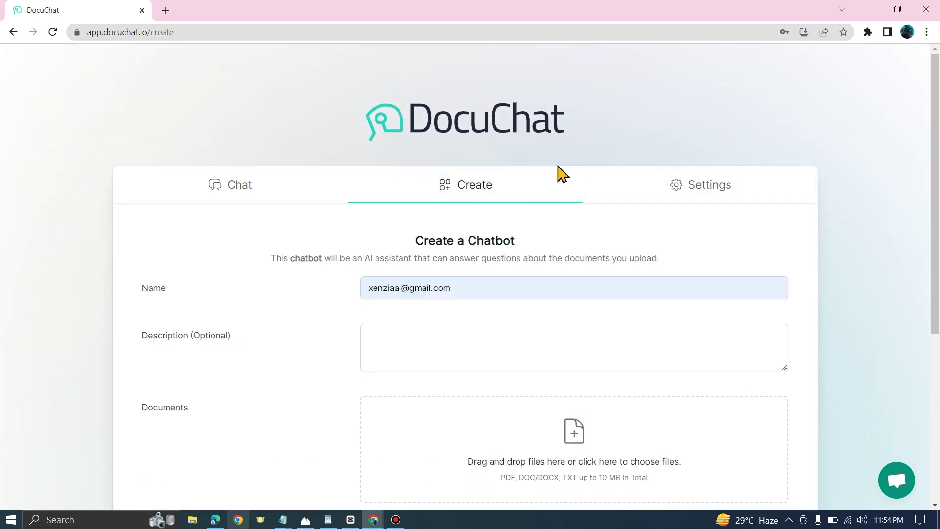
{"action": "triple_click", "coordinate": [360, 288]}
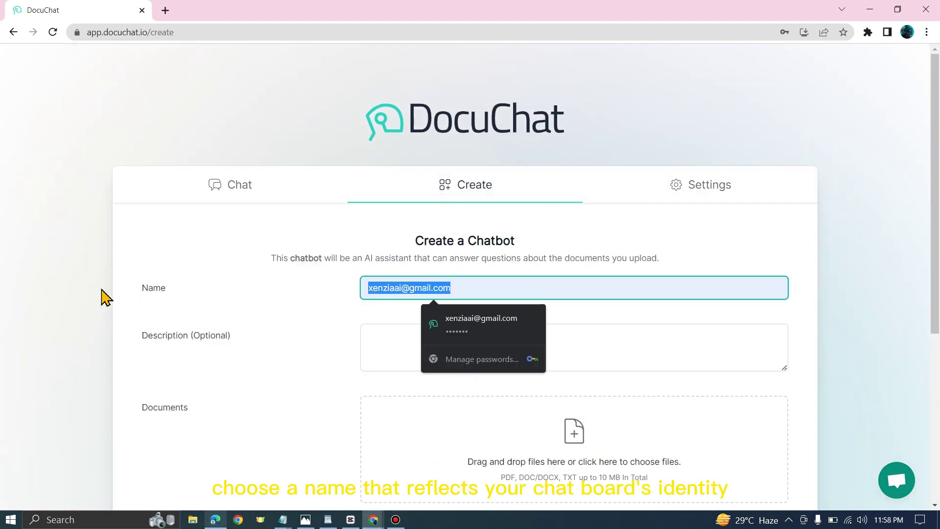
{"action": "type", "text": "xenzia 2"}
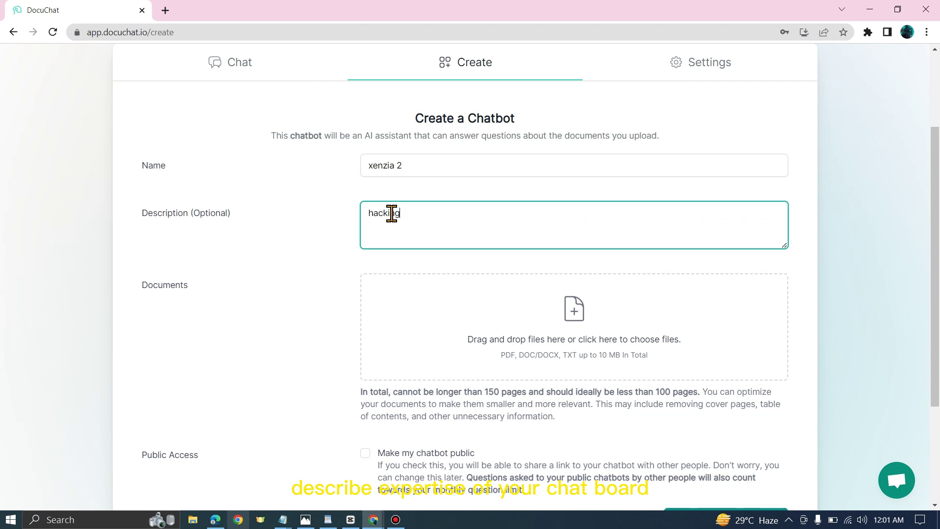
{"action": "left_click", "coordinate": [283, 290]}
{"action": "left_click_drag", "start_coordinate": [135, 286], "coordinate": [258, 279]}
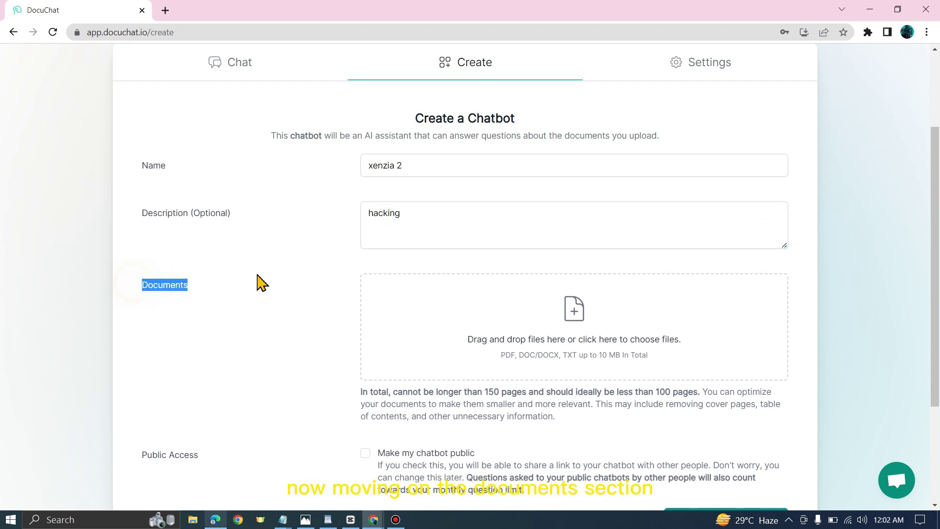
{"action": "left_click", "coordinate": [307, 352]}
{"action": "scroll", "coordinate": [249, 300], "scroll_direction": "down", "scroll_amount": 1}
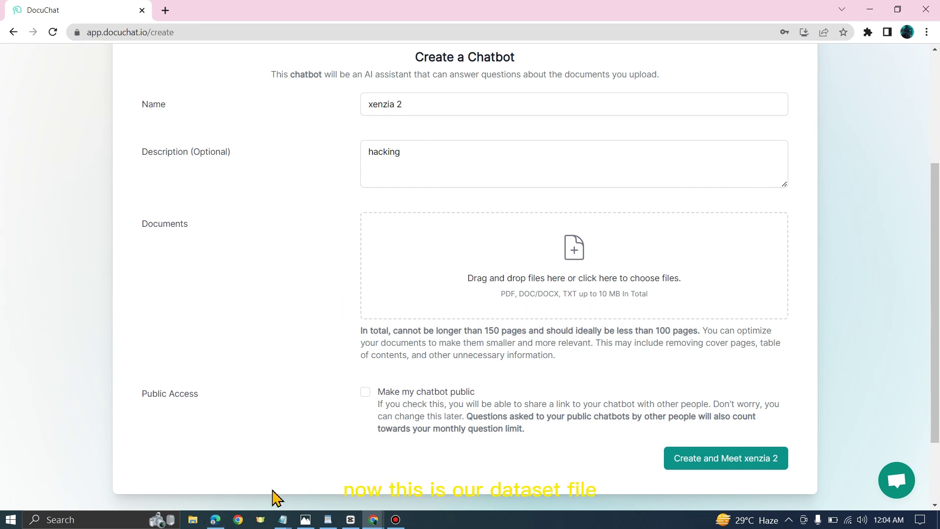
{"action": "mouse_move", "coordinate": [274, 513]}
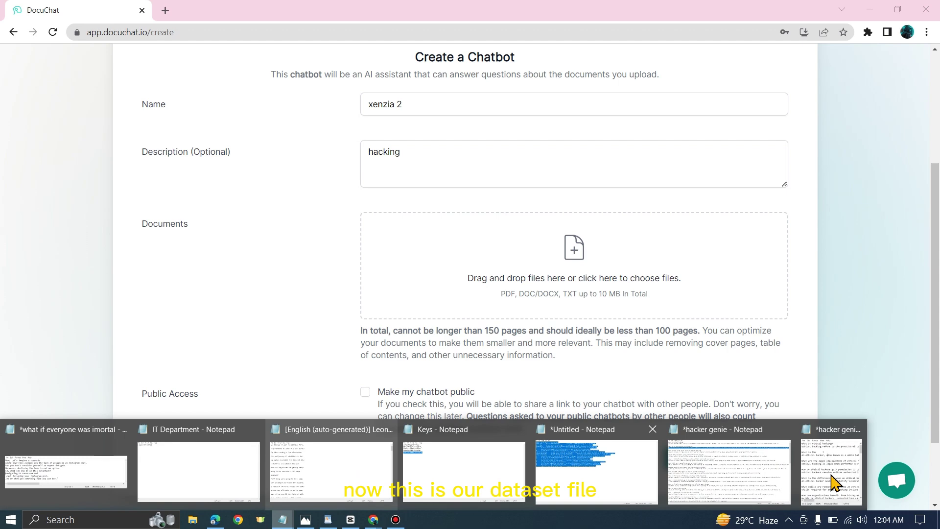
{"action": "left_click", "coordinate": [806, 470]}
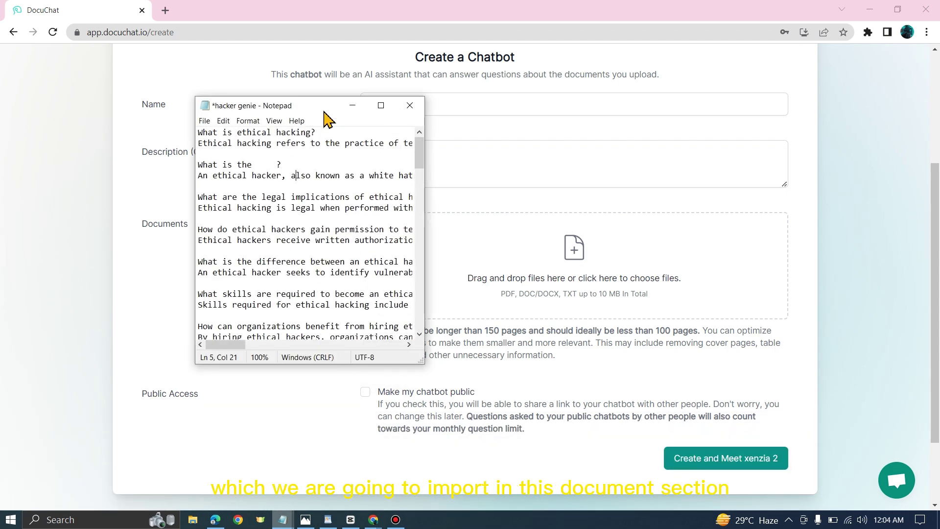
{"action": "left_click_drag", "start_coordinate": [324, 112], "coordinate": [308, 95]}
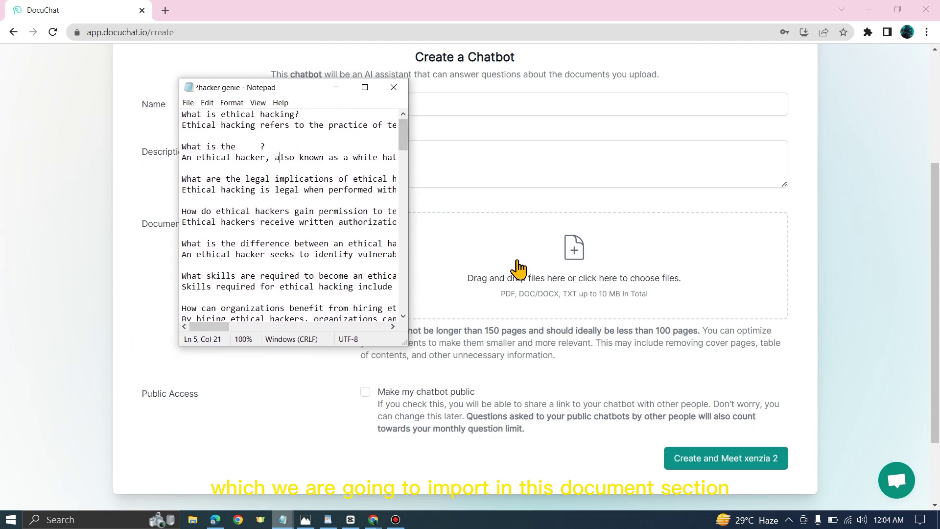
{"action": "key", "text": "Tab"}
{"action": "key", "text": "Tab"}
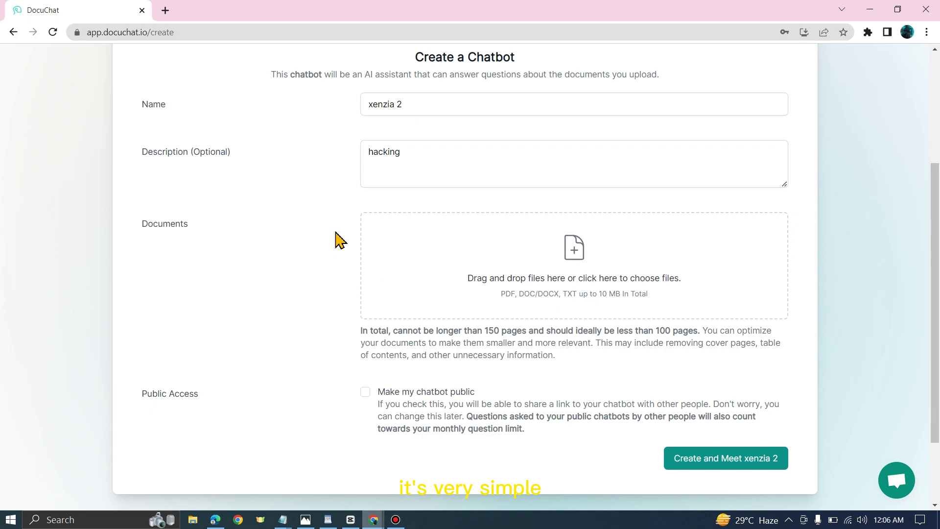
Create a new text document on the desktop, keeping the default name 'New Text Document'
{"action": "left_click", "coordinate": [869, 10]}
{"action": "right_click", "coordinate": [374, 166]}
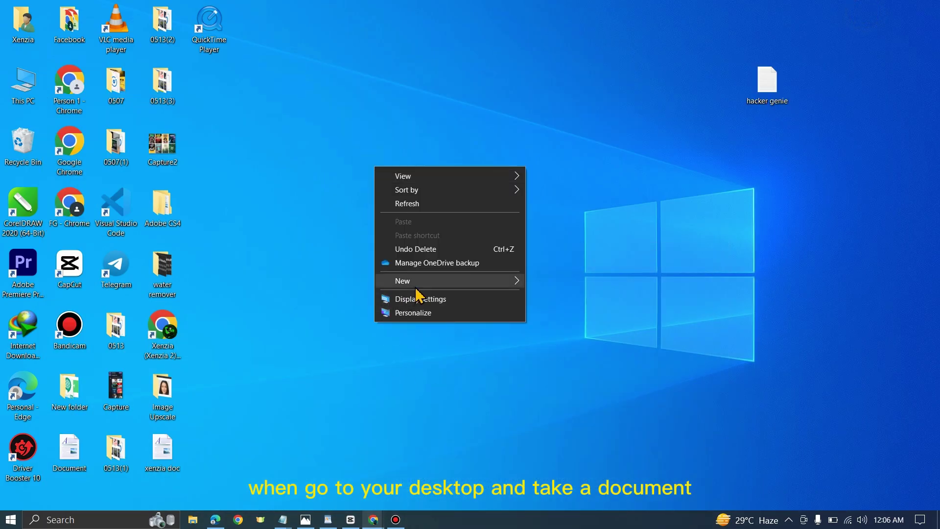
{"action": "mouse_move", "coordinate": [421, 281]}
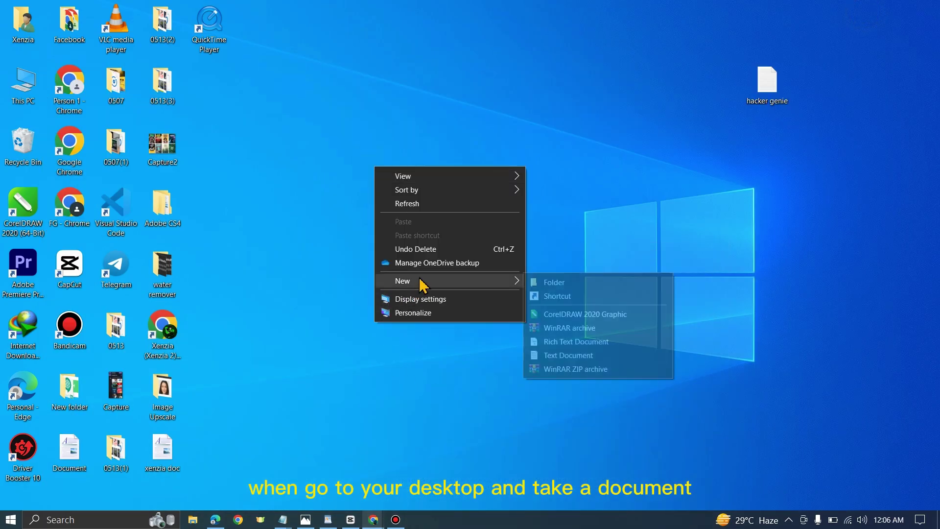
{"action": "left_click", "coordinate": [568, 361]}
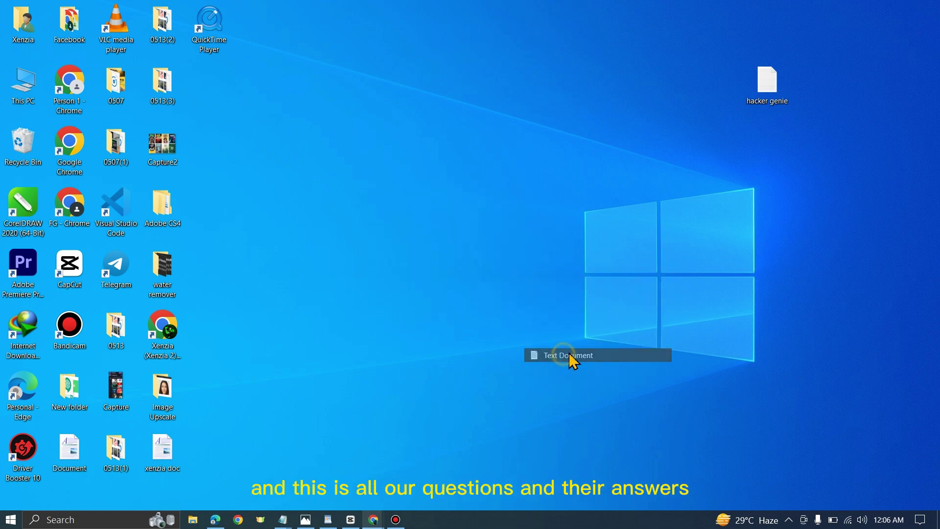
{"action": "left_click", "coordinate": [481, 224]}
Open the hacker genie file in Notepad and copy all of its questions and answers
{"action": "double_click", "coordinate": [769, 88]}
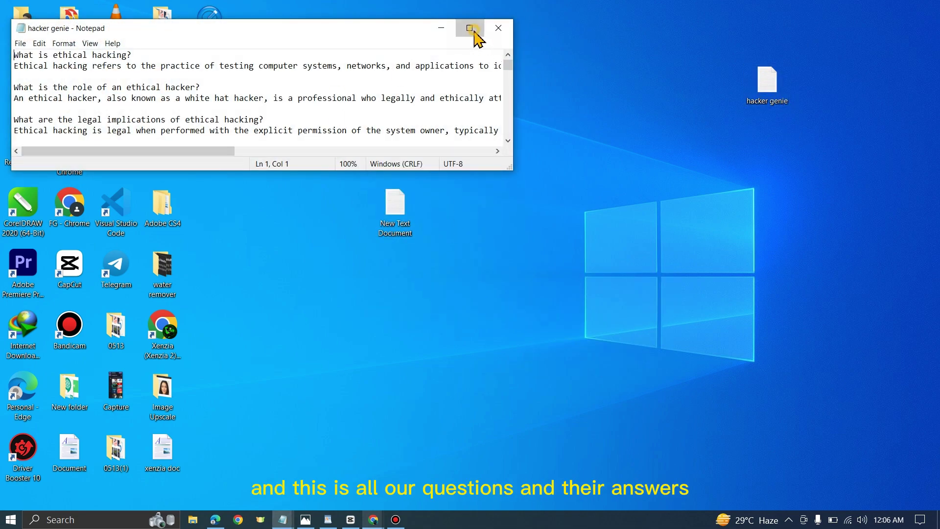
{"action": "left_click", "coordinate": [470, 28]}
{"action": "left_click", "coordinate": [232, 204]}
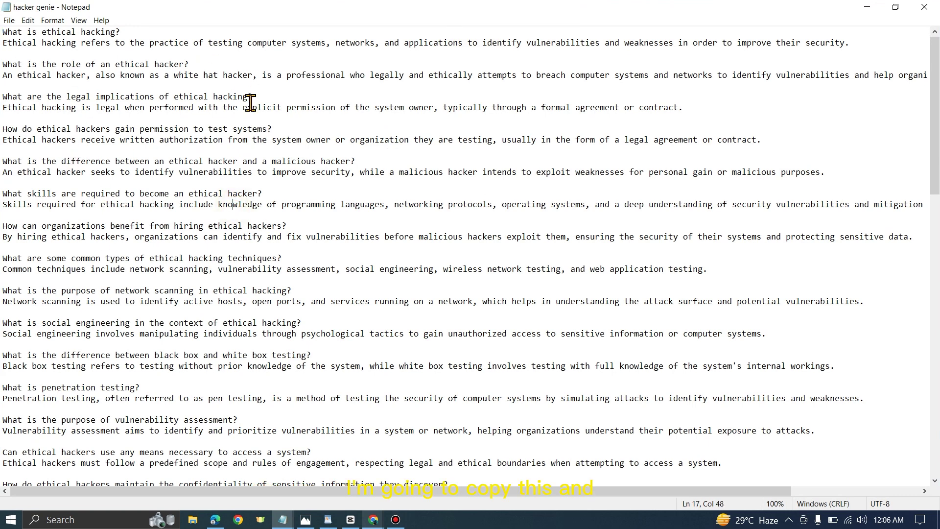
{"action": "key", "text": "ctrl+a"}
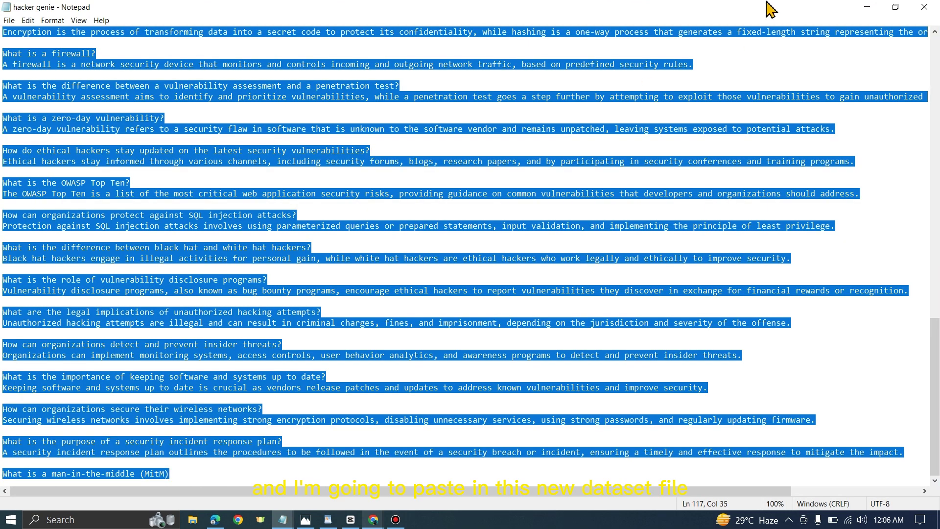
Paste the copied questions and answers into New Text Document, then minimize it
{"action": "left_click", "coordinate": [867, 7]}
{"action": "double_click", "coordinate": [395, 220]}
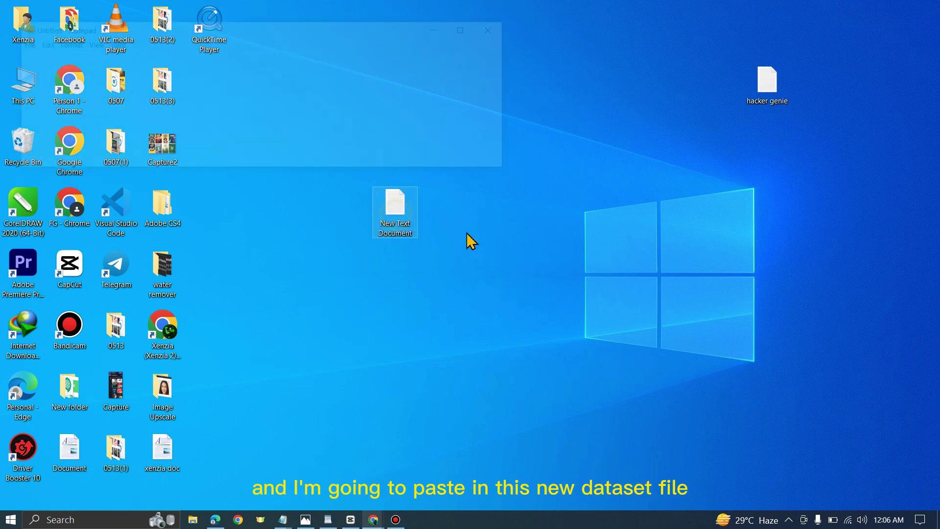
{"action": "key", "text": "ctrl+v"}
{"action": "left_click", "coordinate": [441, 28]}
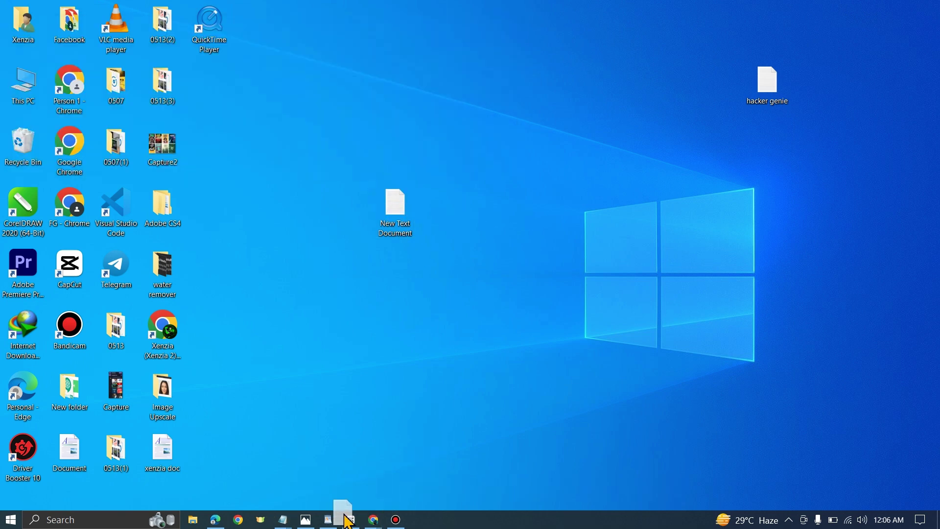
Drop New Text Document into Documents, tick 'Make my chatbot public', and create xenzia 2
{"action": "mouse_move", "coordinate": [378, 522]}
{"action": "left_click_drag", "start_coordinate": [378, 522], "coordinate": [548, 274]}
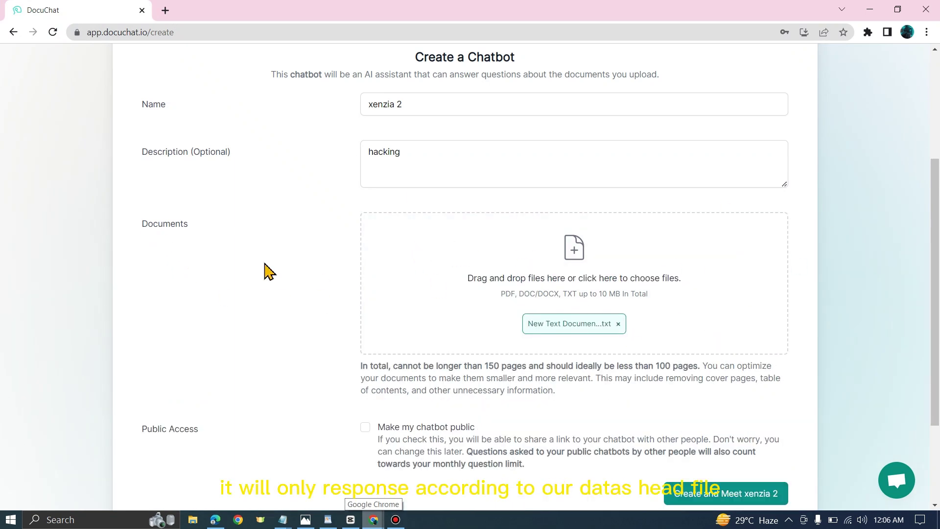
{"action": "scroll", "coordinate": [339, 201], "scroll_direction": "down", "scroll_amount": 2}
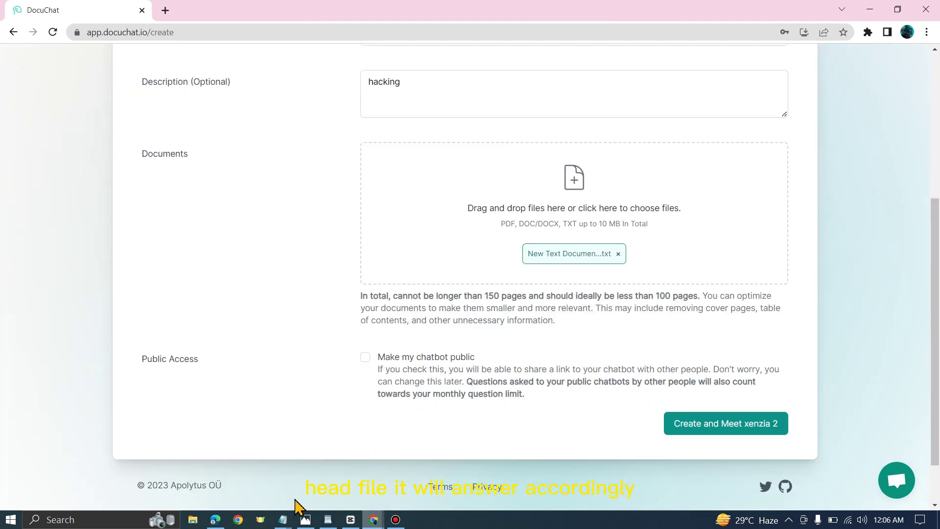
{"action": "left_click", "coordinate": [365, 357]}
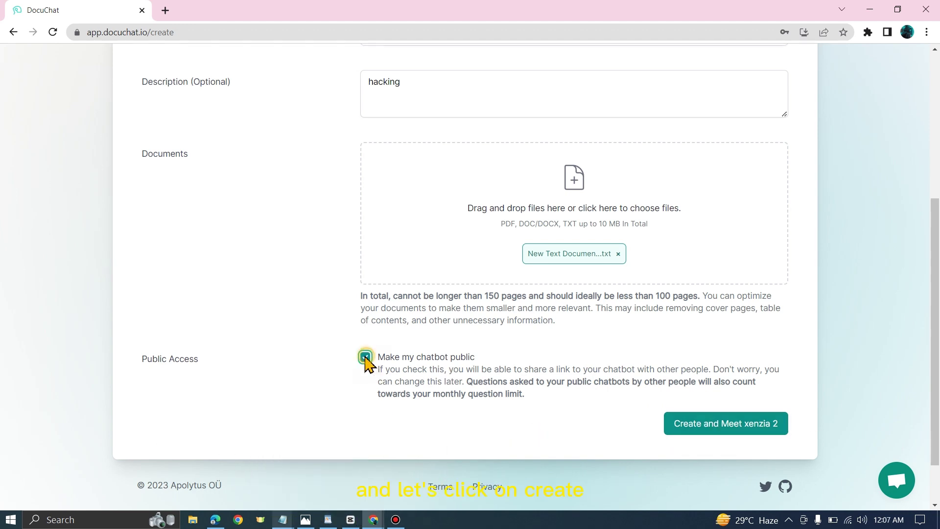
{"action": "left_click", "coordinate": [711, 424]}
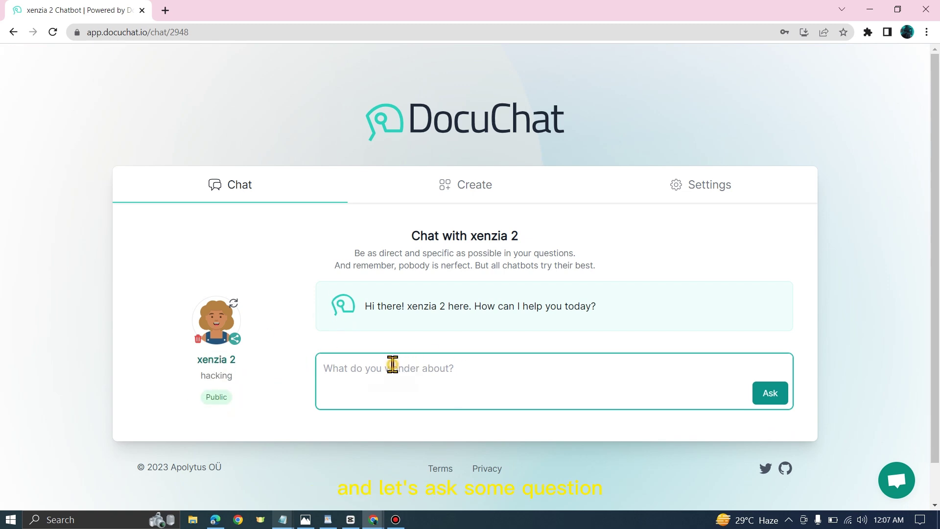
Ask xenzia 2 'What is a firewall?' and scroll to its reply
{"action": "type", "text": "What is a firewall?"}
{"action": "left_click", "coordinate": [356, 371]}
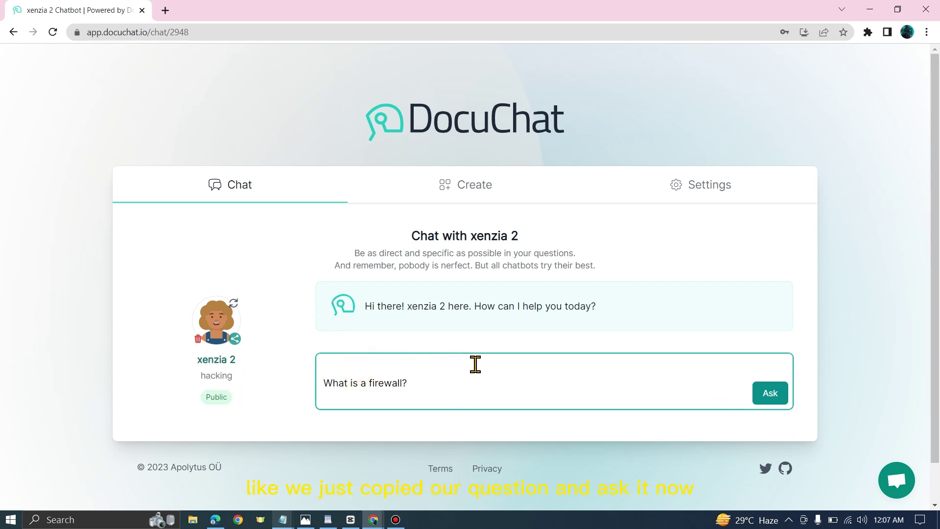
{"action": "left_click", "coordinate": [768, 397]}
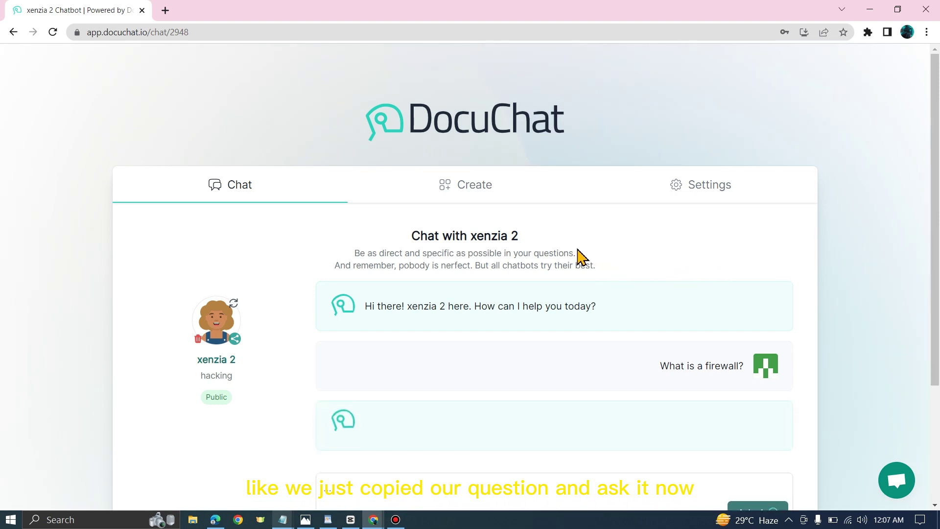
{"action": "scroll", "coordinate": [580, 255], "scroll_direction": "down", "scroll_amount": 2}
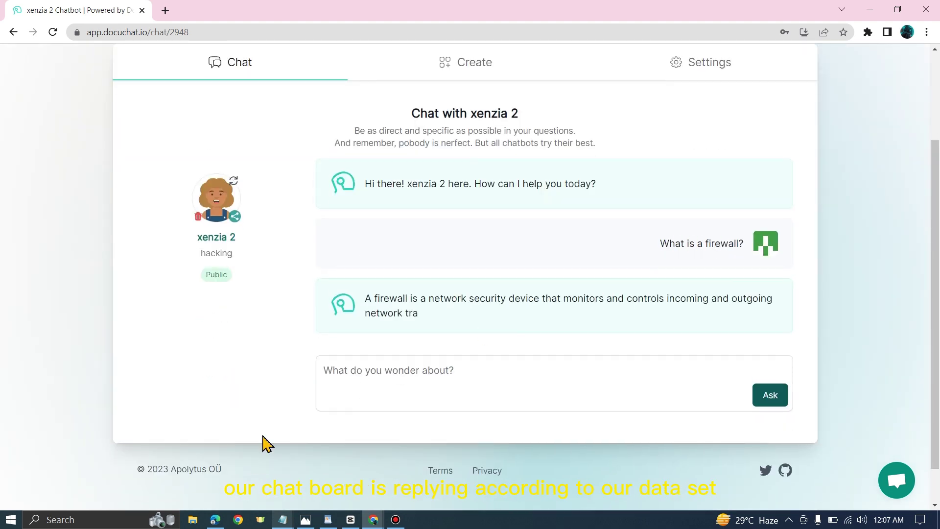
Compare the firewall answer with the definition in the hacker genie dataset file
{"action": "mouse_move", "coordinate": [288, 522]}
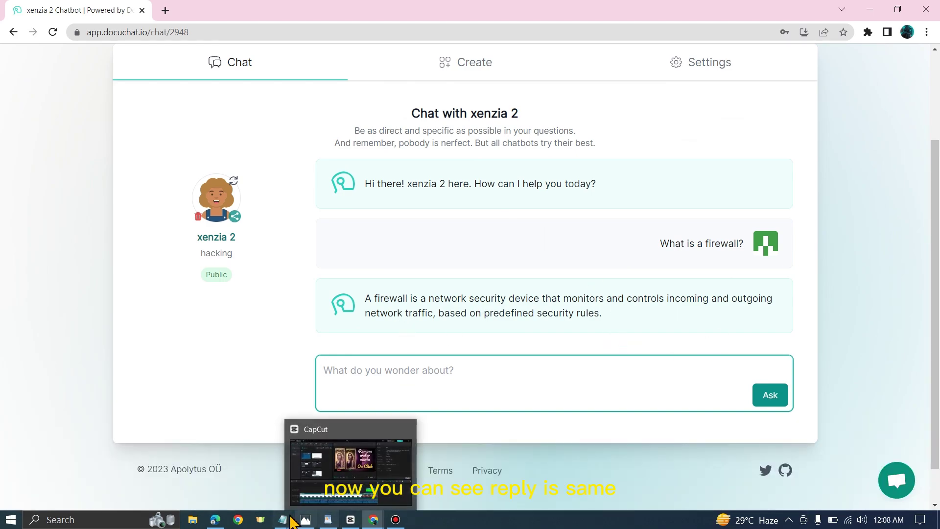
{"action": "key", "text": "alt+Tab"}
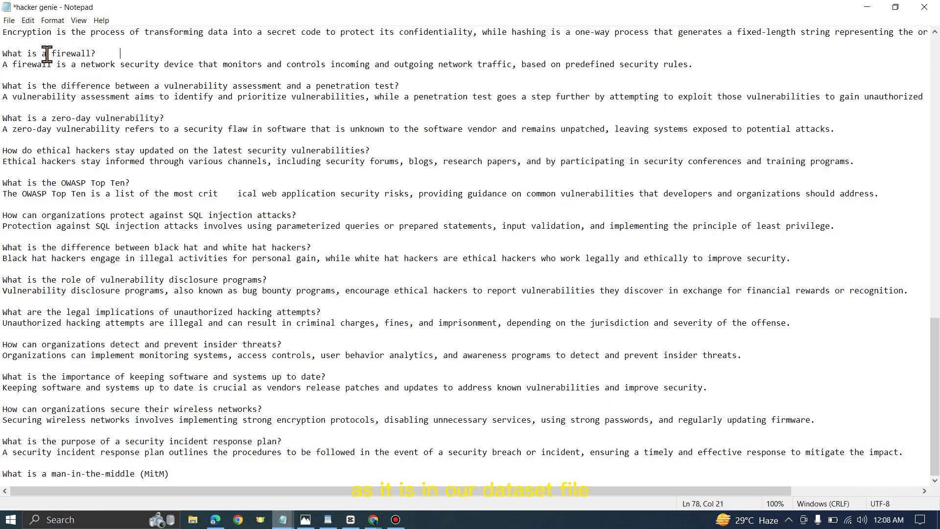
{"action": "left_click", "coordinate": [867, 7]}
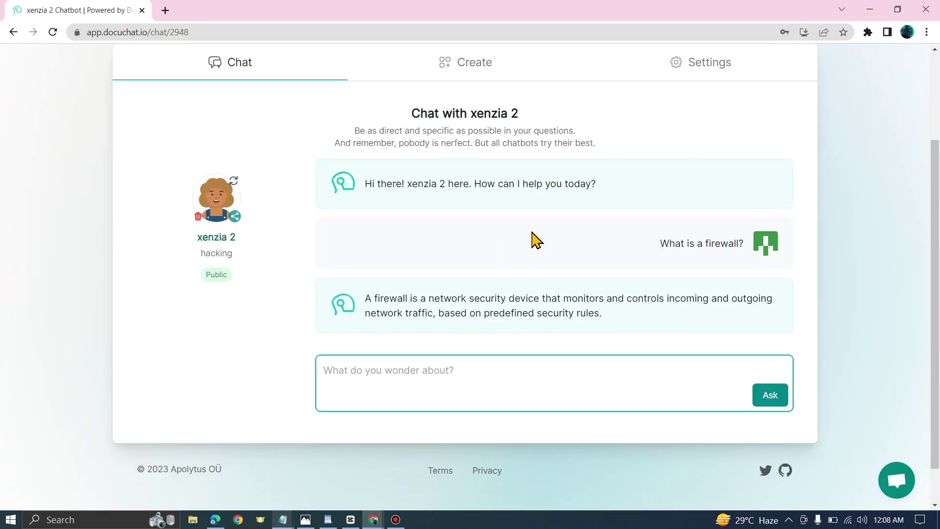
{"action": "scroll", "coordinate": [484, 214], "scroll_direction": "up", "scroll_amount": 3}
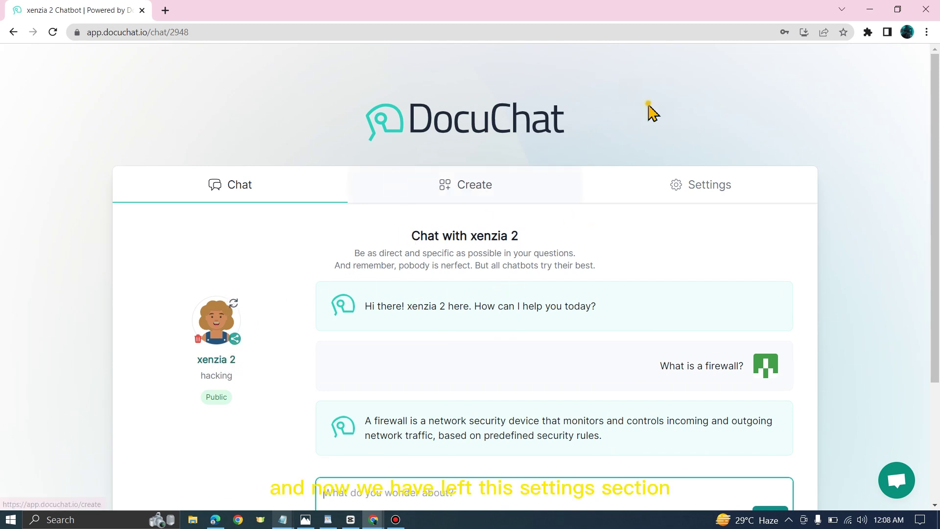
Go back and scroll through the Settings page's usage limits and subscription plans
{"action": "key", "text": "alt+Left"}
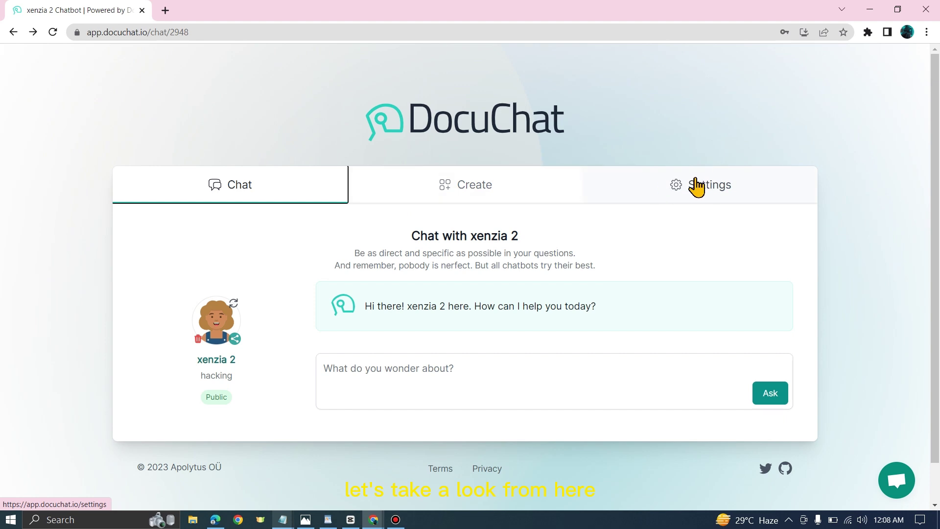
{"action": "left_click", "coordinate": [682, 186]}
{"action": "scroll", "coordinate": [603, 153], "scroll_direction": "down", "scroll_amount": 1}
{"action": "scroll", "coordinate": [602, 145], "scroll_direction": "down", "scroll_amount": 2}
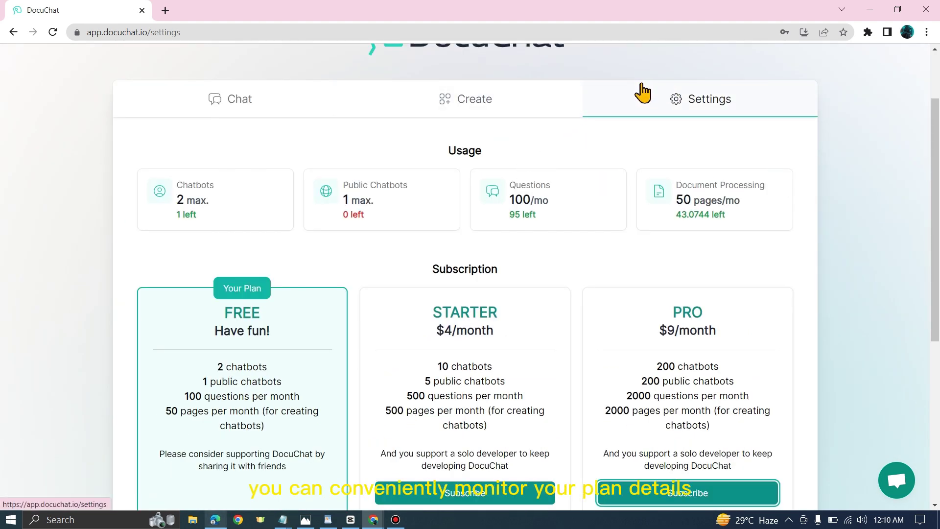
{"action": "scroll", "coordinate": [426, 216], "scroll_direction": "down", "scroll_amount": 4}
{"action": "scroll", "coordinate": [441, 234], "scroll_direction": "up", "scroll_amount": 2}
{"action": "scroll", "coordinate": [441, 234], "scroll_direction": "up", "scroll_amount": 1}
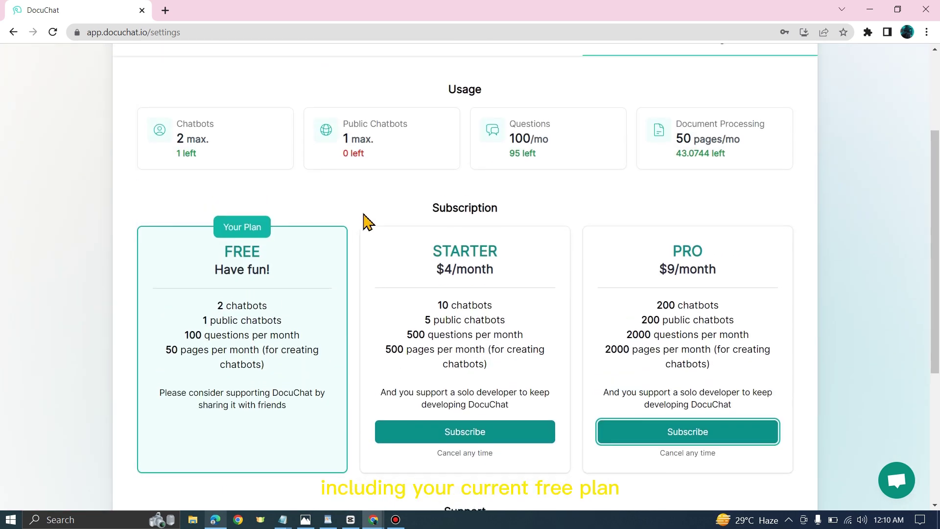
{"action": "scroll", "coordinate": [479, 208], "scroll_direction": "down", "scroll_amount": 1}
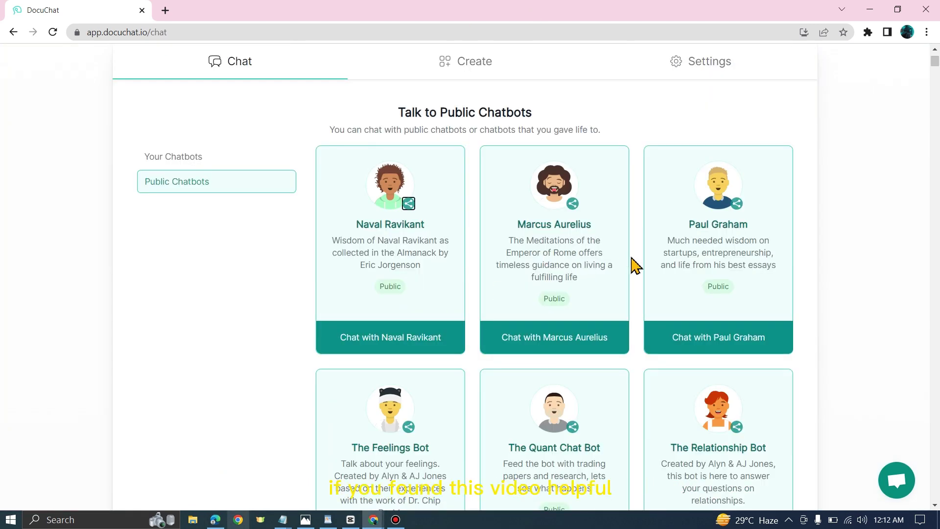
{"action": "scroll", "coordinate": [710, 266], "scroll_direction": "down", "scroll_amount": 5}
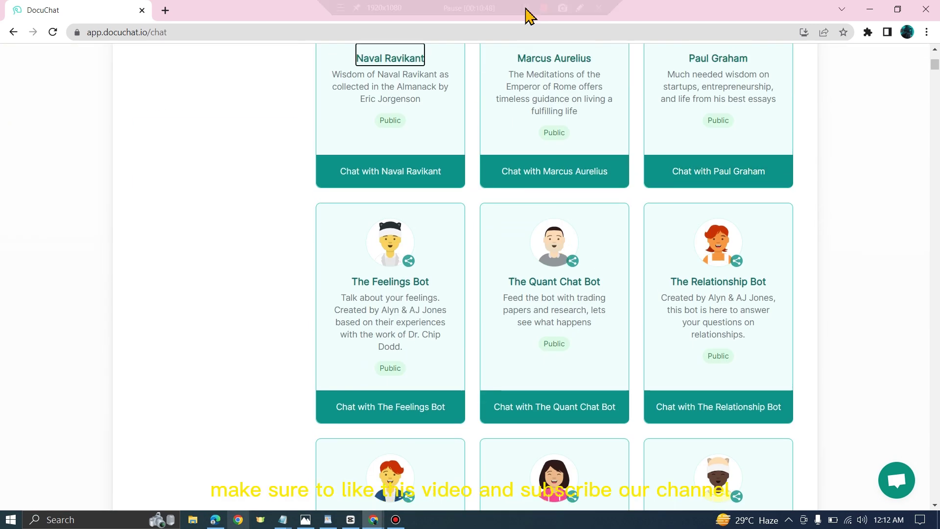
{"action": "scroll", "coordinate": [484, 130], "scroll_direction": "up", "scroll_amount": 5}
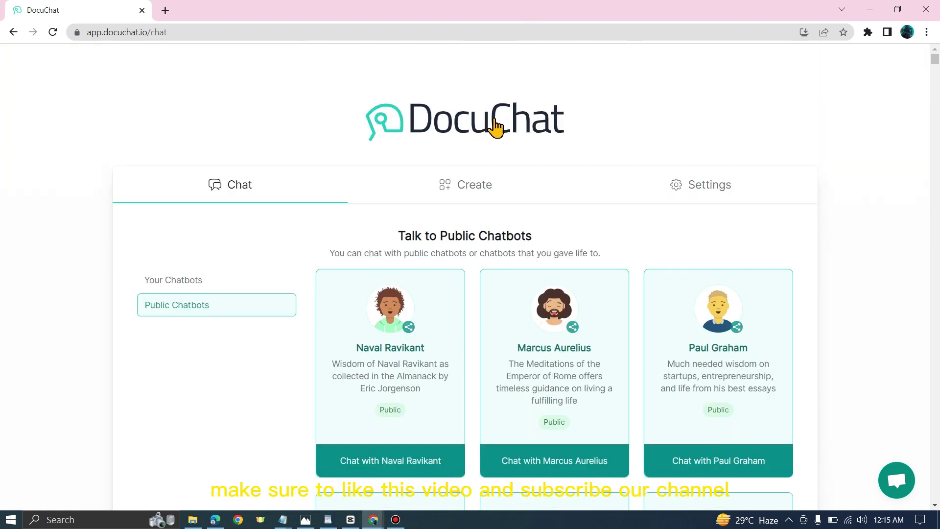